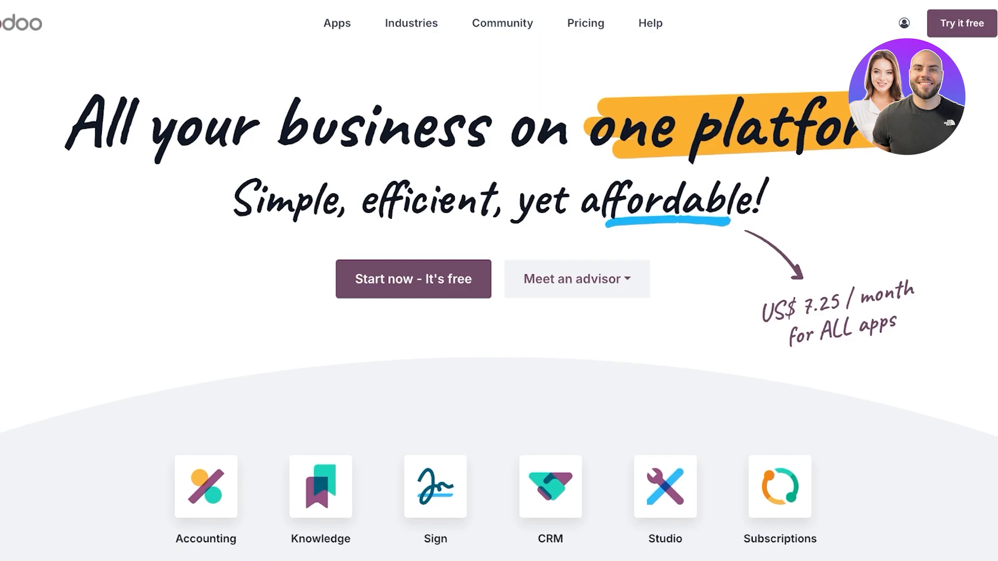
Open the Odoo CRM product page and scroll through its feature overview.
scroll(499, 281, "down", 3)
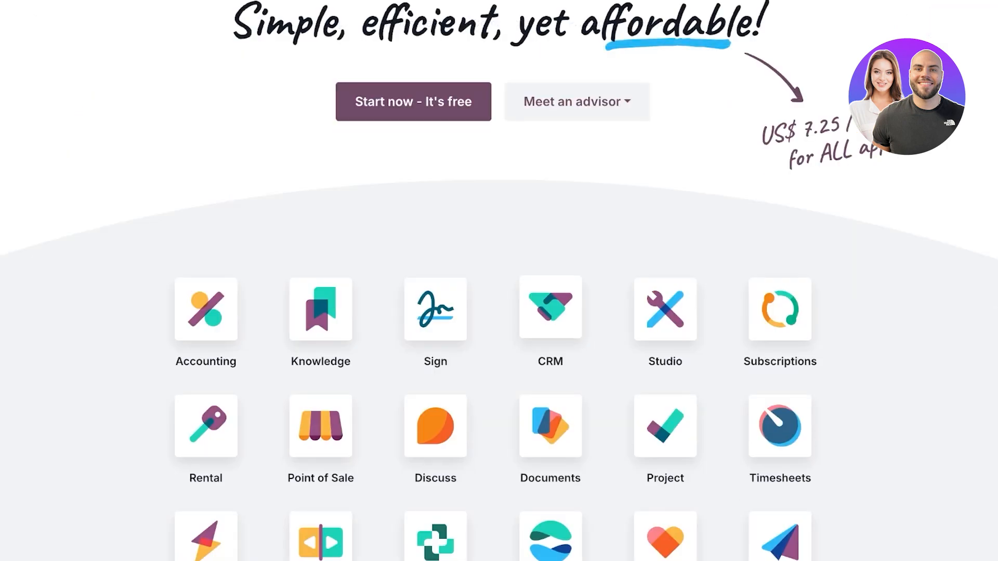
left_click(550, 307)
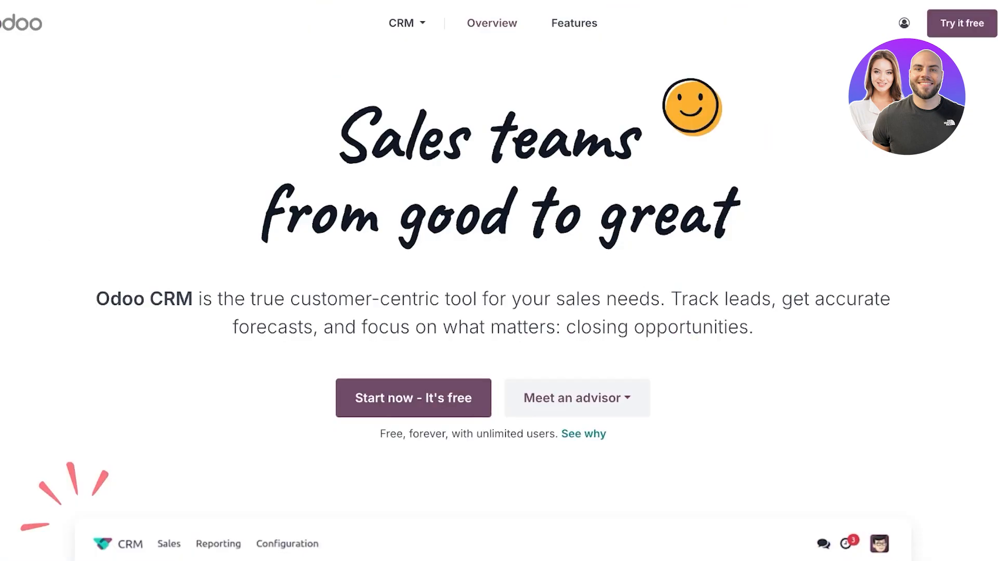
scroll(499, 281, "down", 5)
scroll(499, 281, "up", 4)
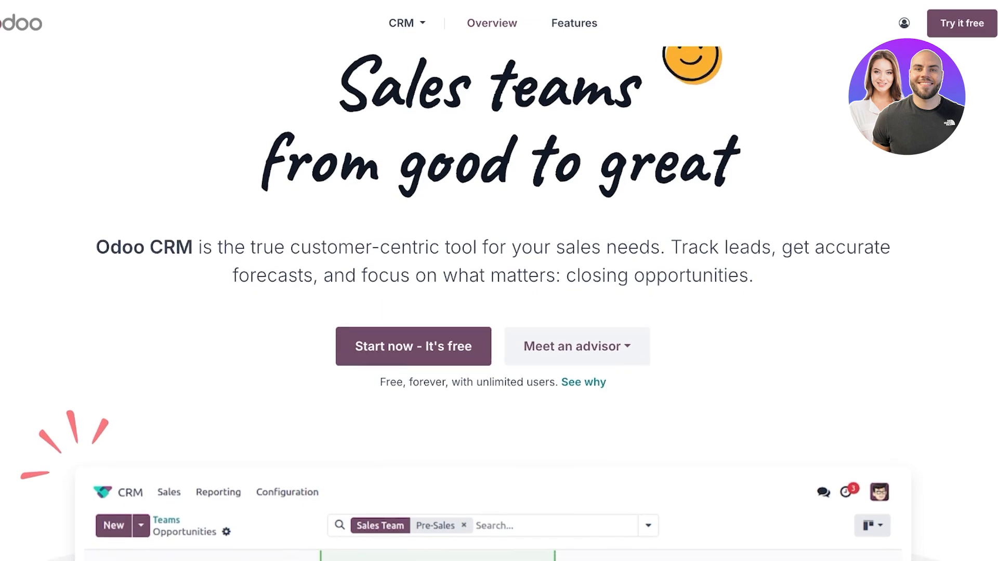
scroll(499, 281, "down", 2)
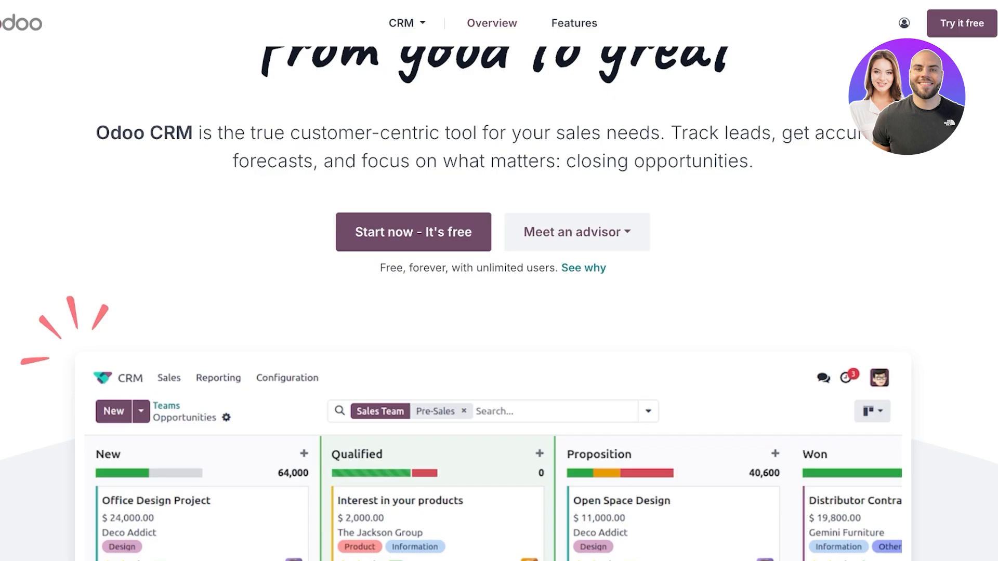
scroll(499, 280, "down", 5)
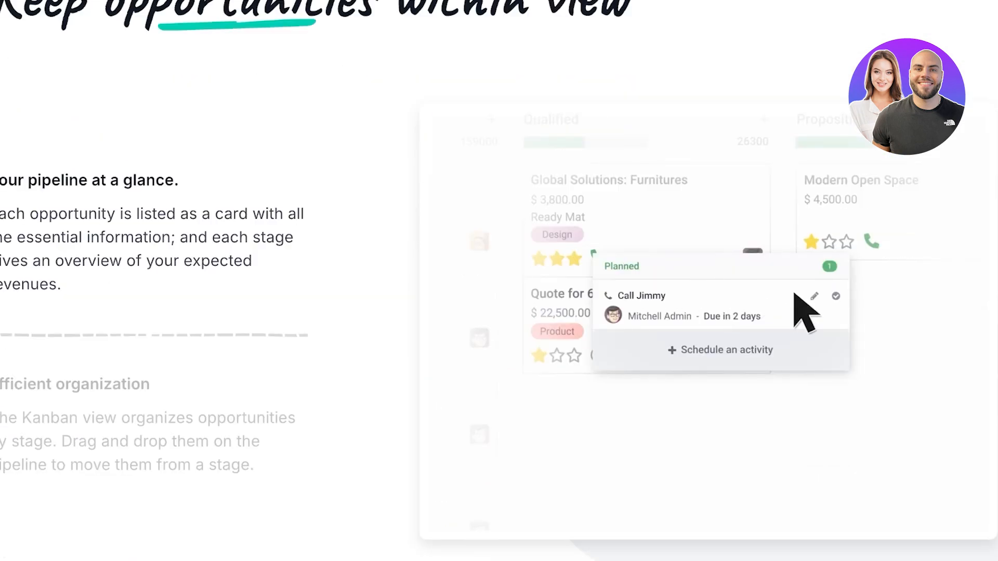
scroll(499, 281, "down", 7)
scroll(499, 281, "down", 9)
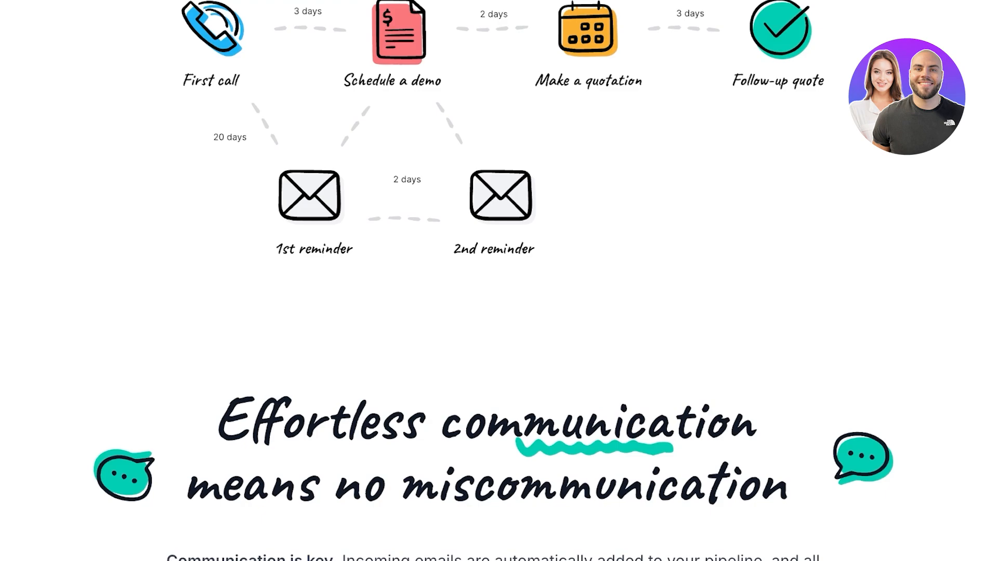
scroll(499, 280, "down", 5)
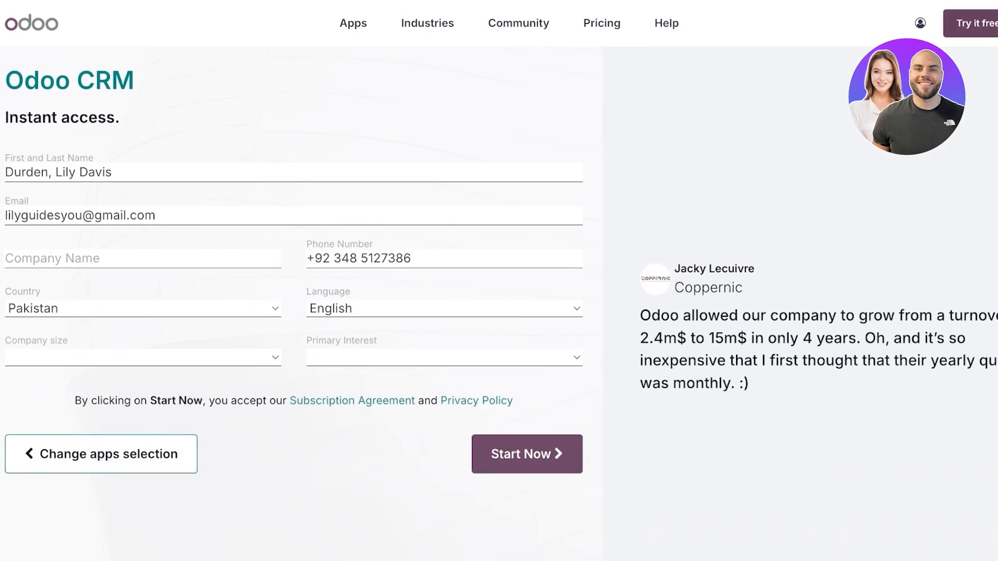
Enter the company name, choose '< 5 employees' and 'Use it in my company', and start the trial.
left_click(920, 23)
key("Escape")
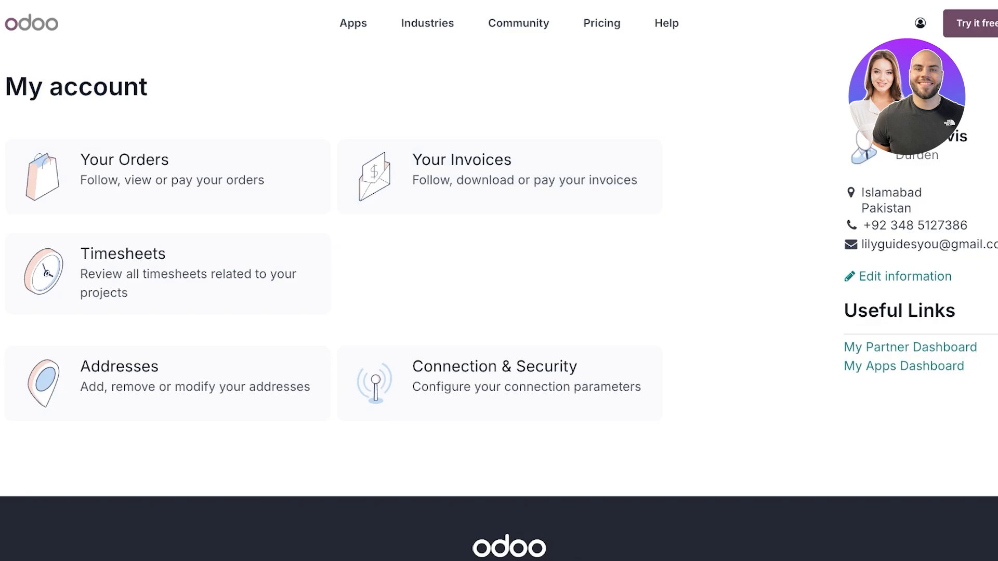
left_click(920, 23)
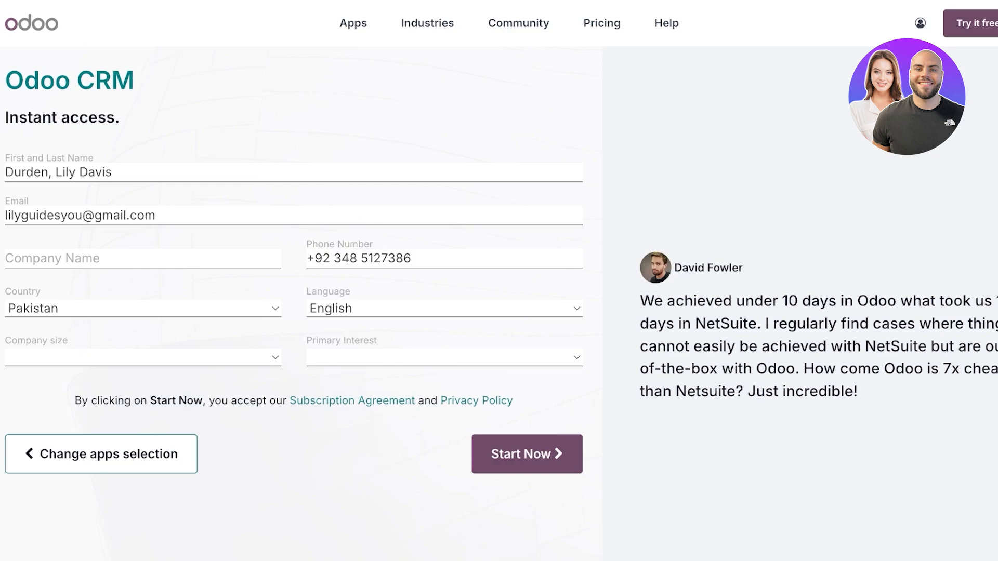
left_click(143, 258)
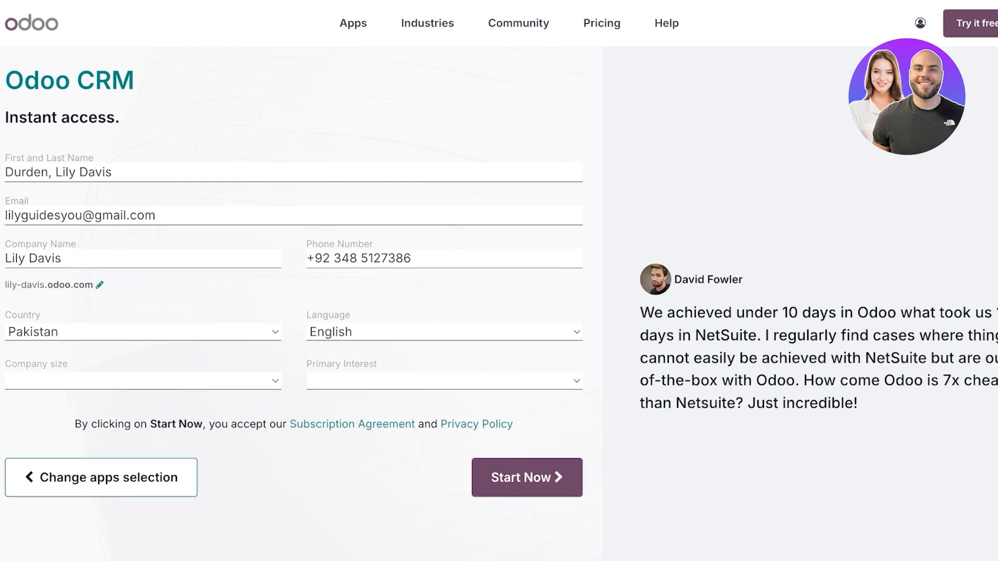
left_click(143, 381)
left_click(444, 381)
left_click(527, 477)
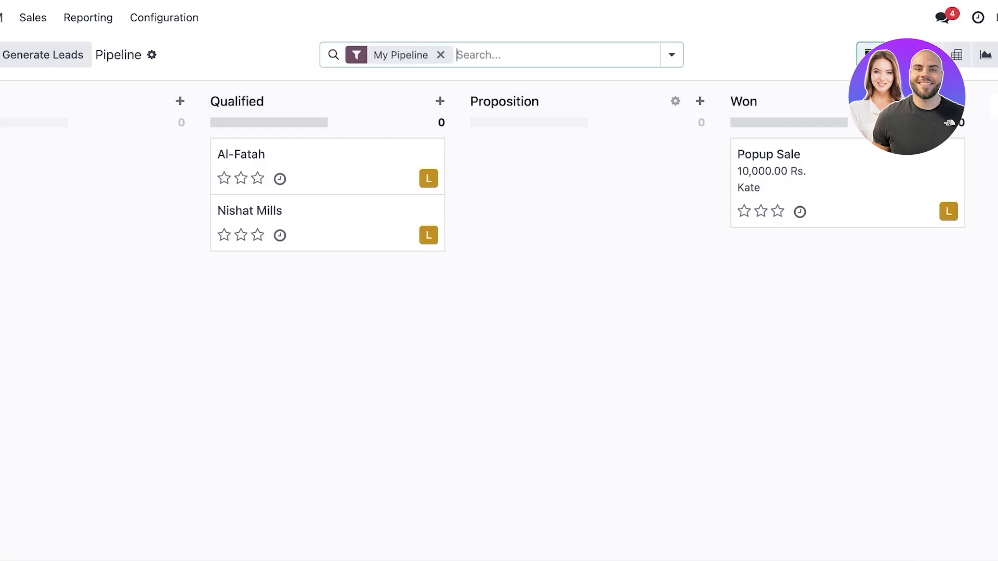
Go back to the apps home, open the CRM pipeline, and briefly check the messages list.
key("BackSpace")
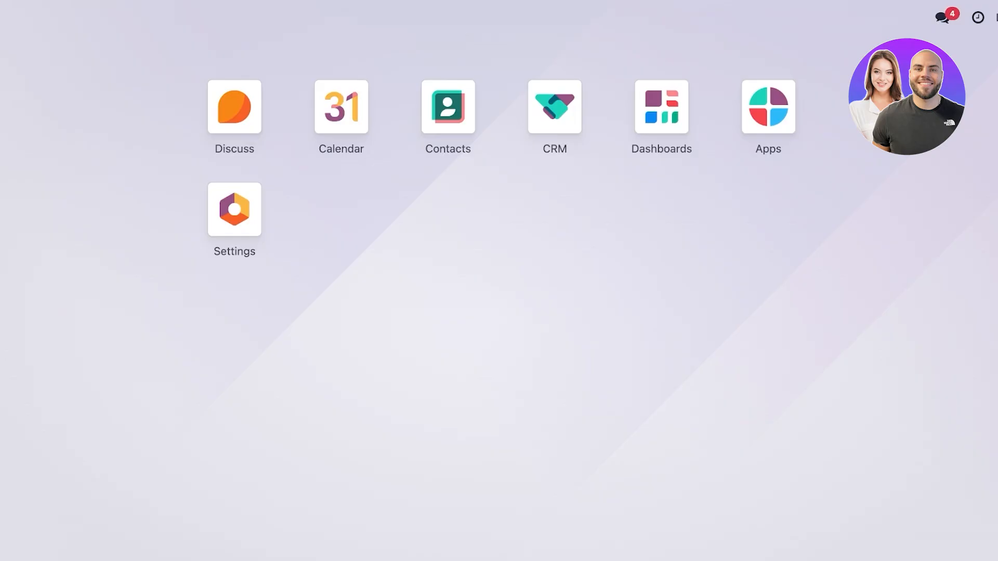
left_click(555, 106)
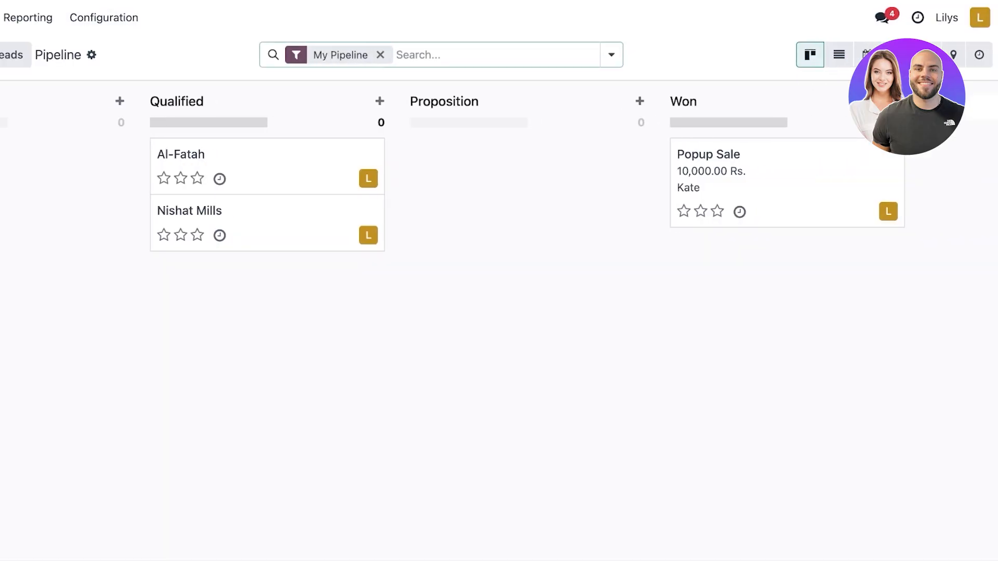
left_click(882, 17)
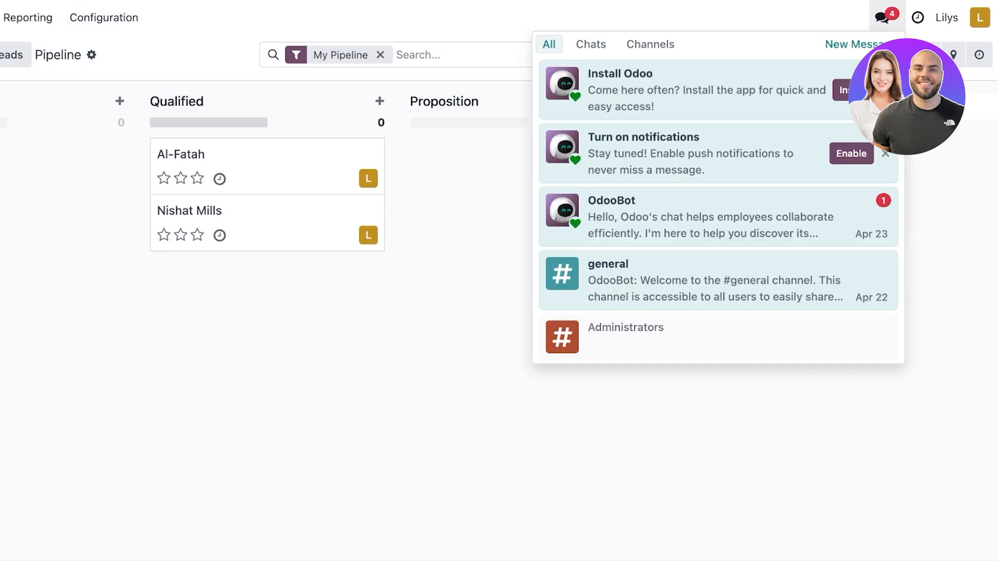
key("Escape")
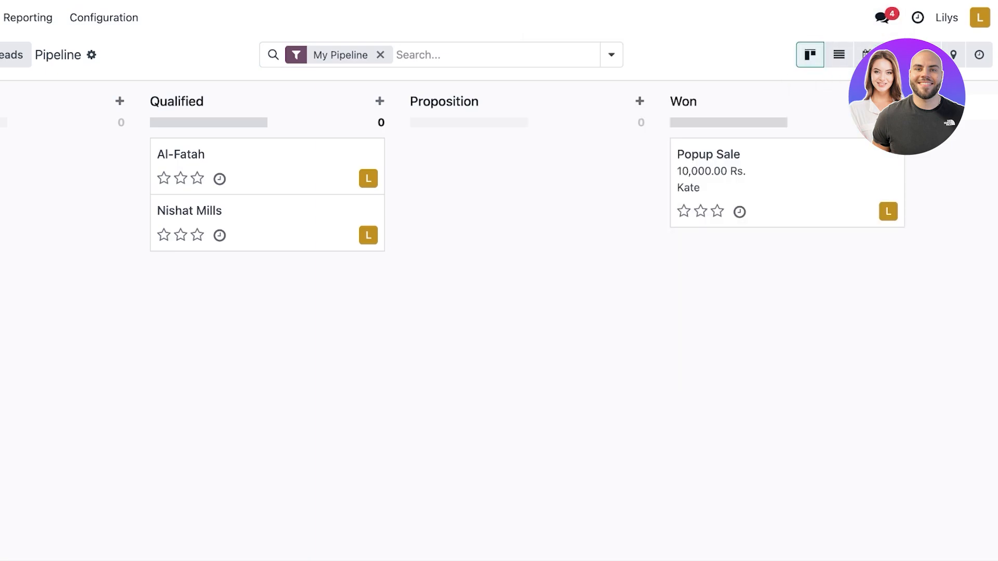
Preview the pipeline in List and Calendar views, then return to Kanban.
left_click(838, 54)
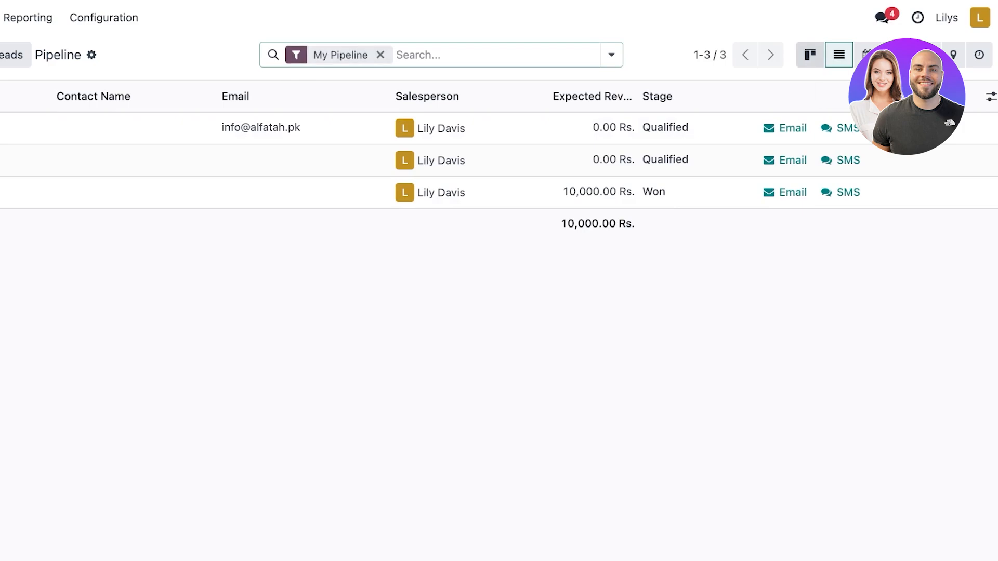
left_click(810, 54)
left_click(839, 55)
left_click(866, 55)
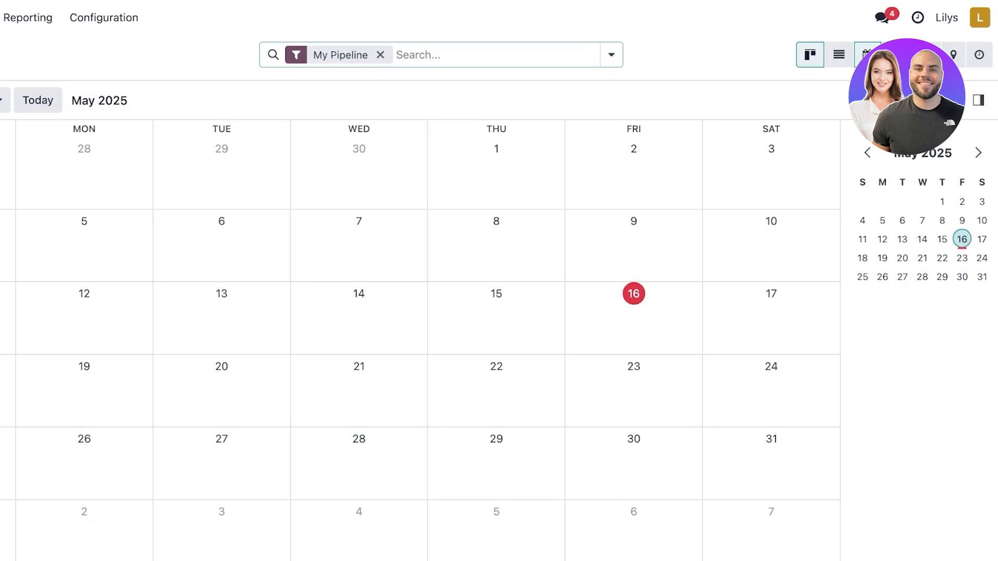
left_click(810, 54)
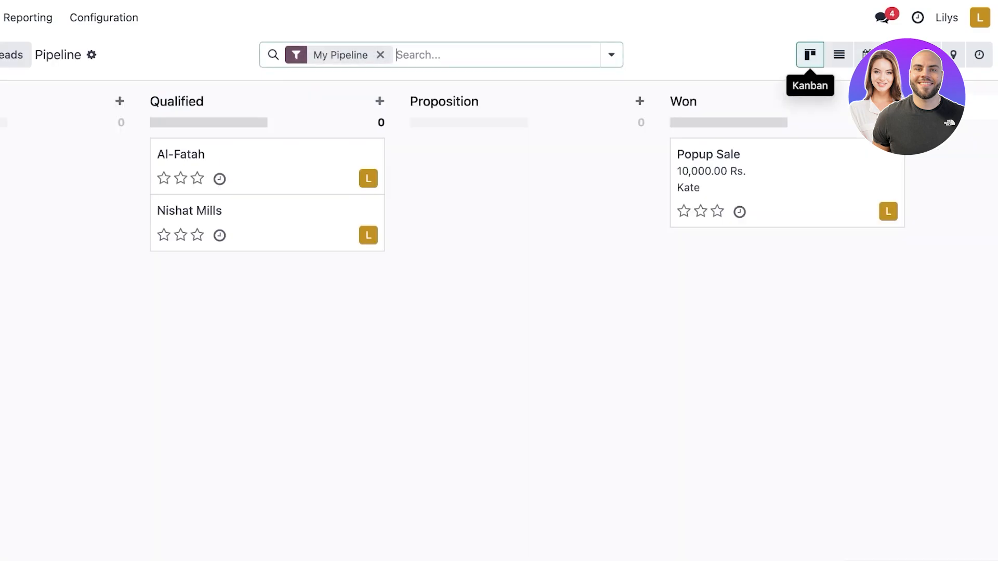
Remove the My Pipeline search filter so every opportunity appears on the board.
scroll(540, 174, "right", 2)
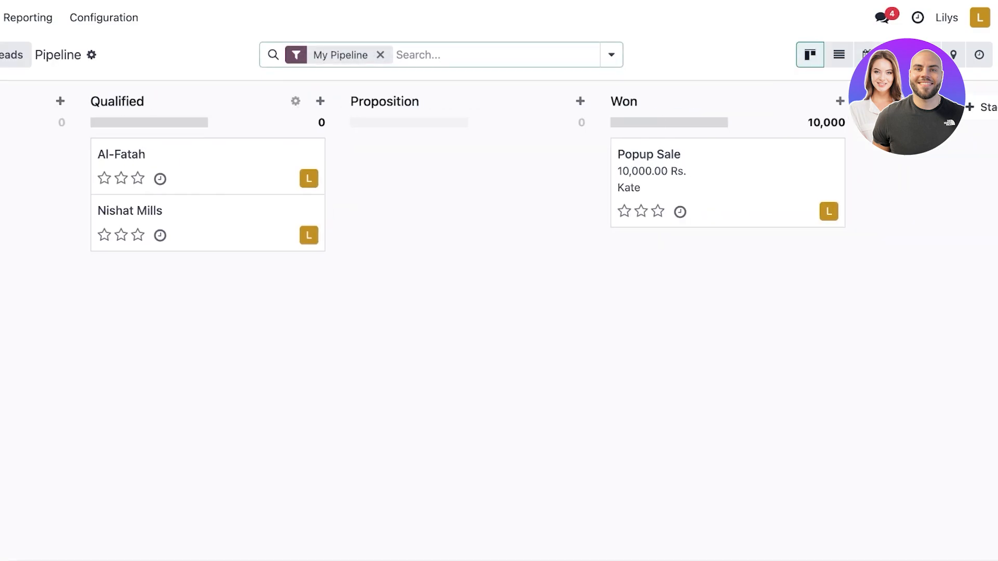
left_click(380, 55)
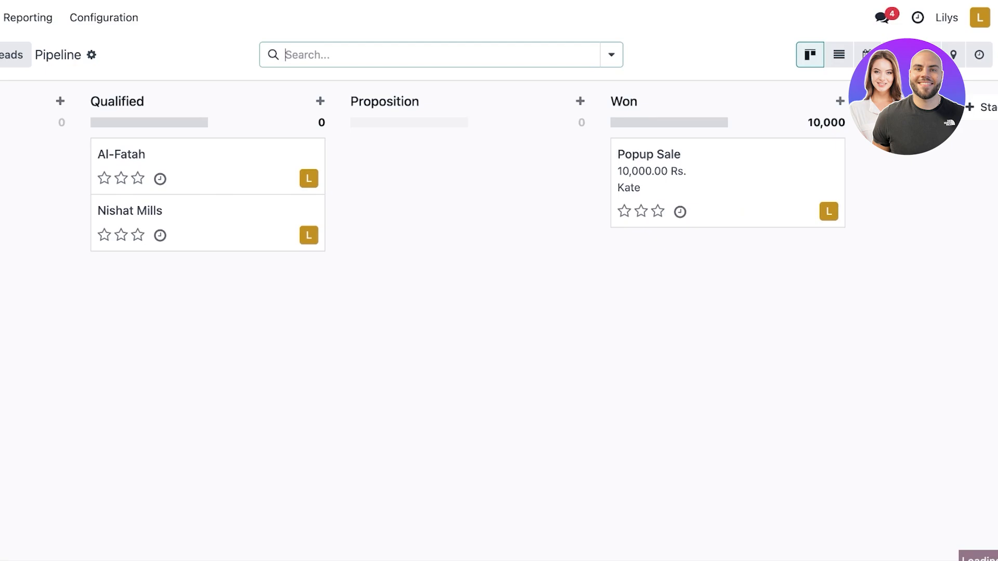
scroll(499, 172, "right", 5)
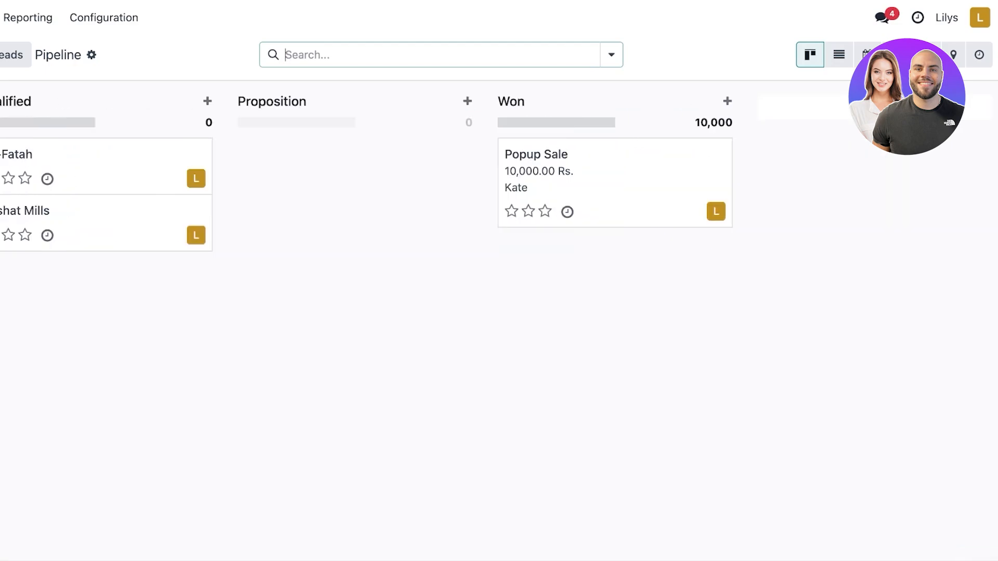
scroll(499, 171, "left", 5)
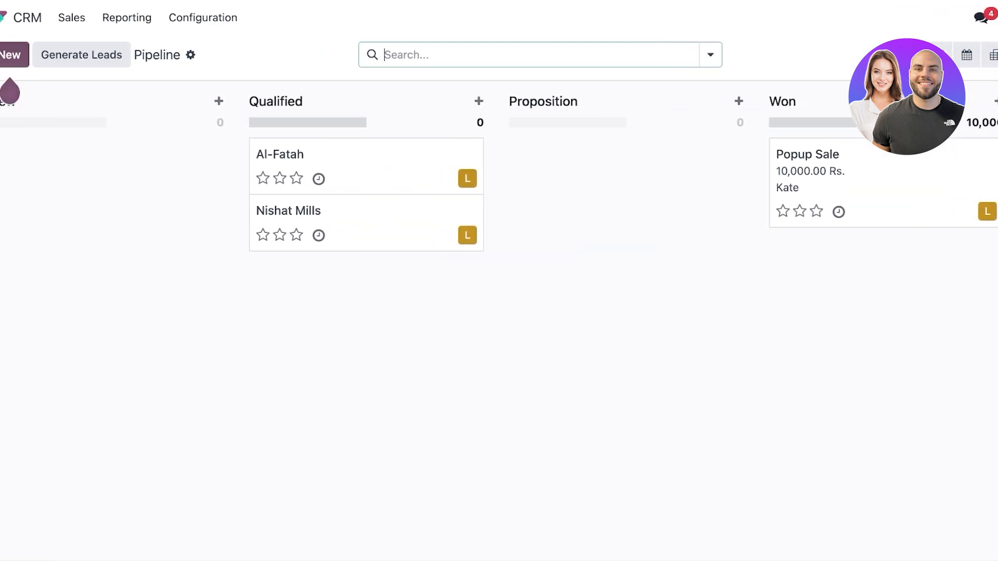
Start a New-stage opportunity with the first suggested contact, named 'Product placement'.
key("alt+c")
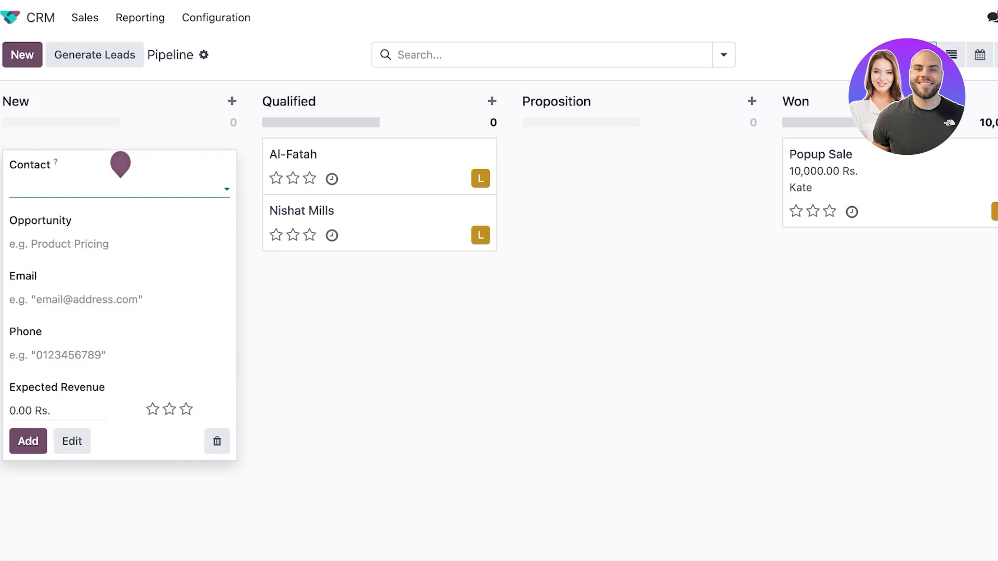
left_click(57, 244)
left_click(104, 188)
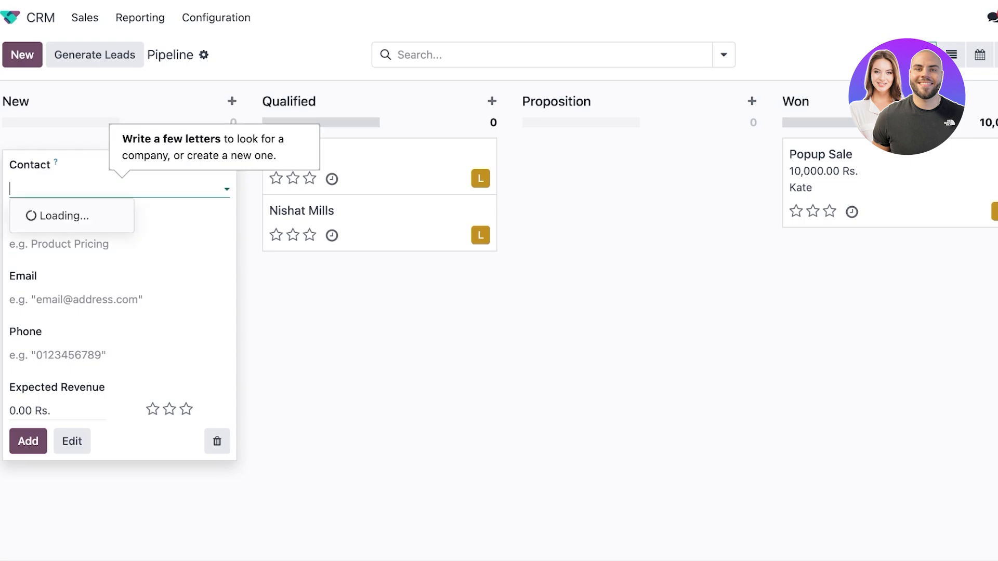
key("Down")
key("Up")
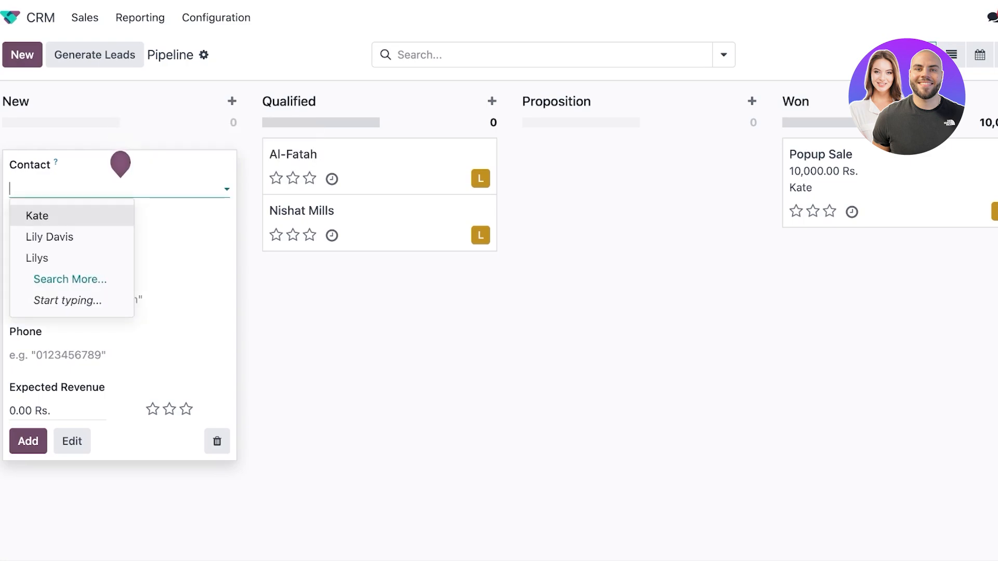
key("Return")
key("Tab")
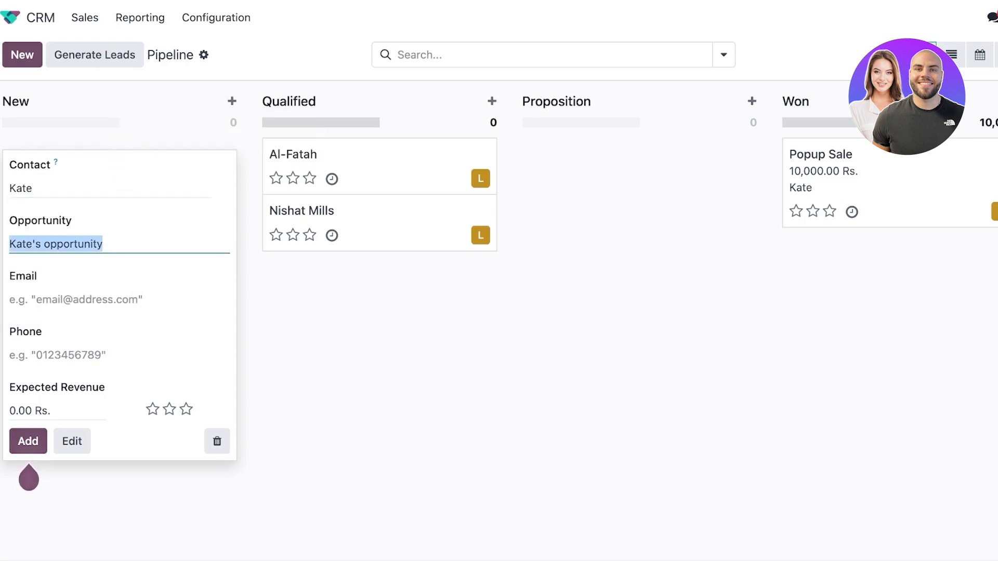
key("BackSpace")
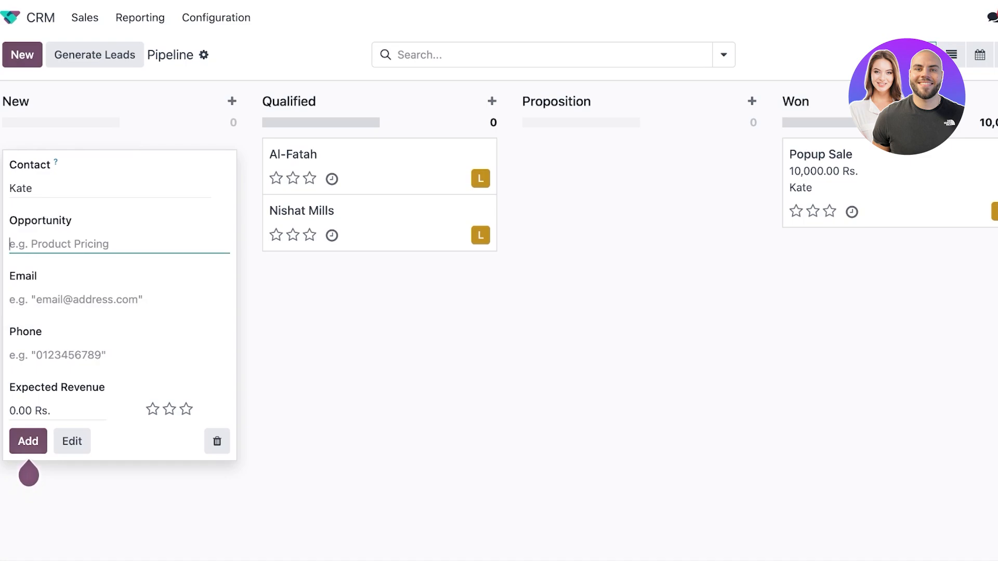
type("En")
key("BackSpace")
type("P")
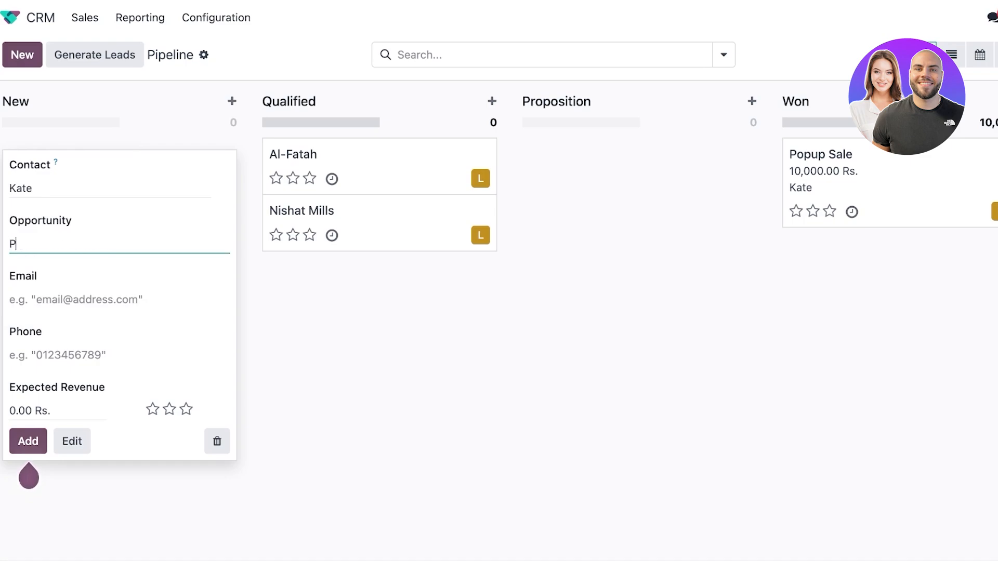
type("roduct placement")
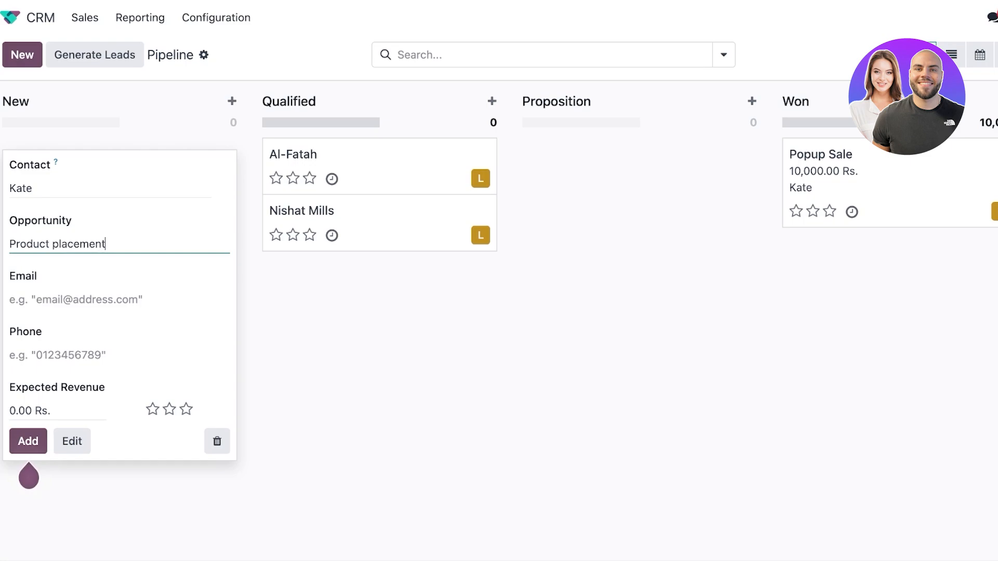
Enter the contact's e-mail and expected revenue 100000, then add the opportunity.
key("Tab")
type("x")
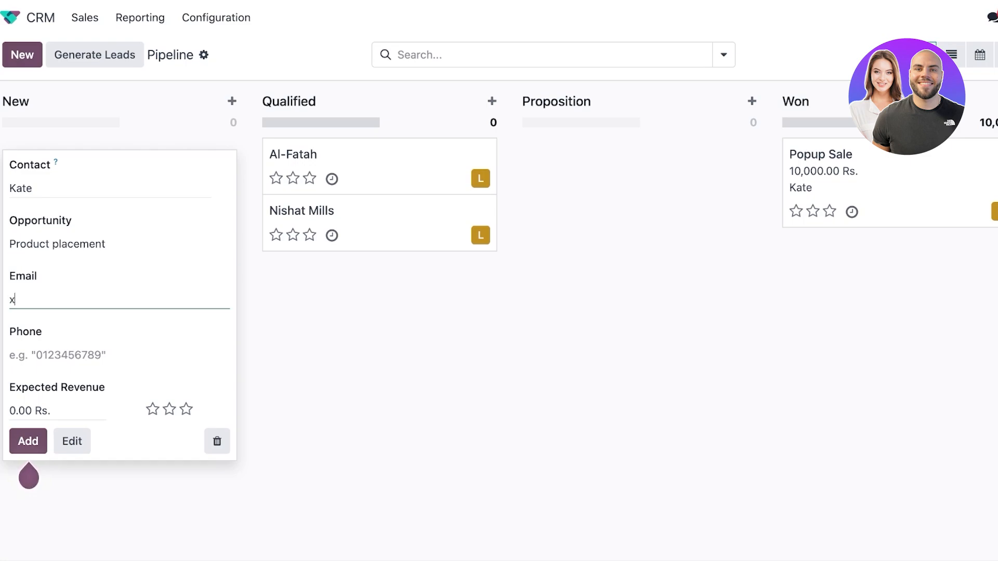
type("yz@gmai..com")
key("Tab")
key("Tab")
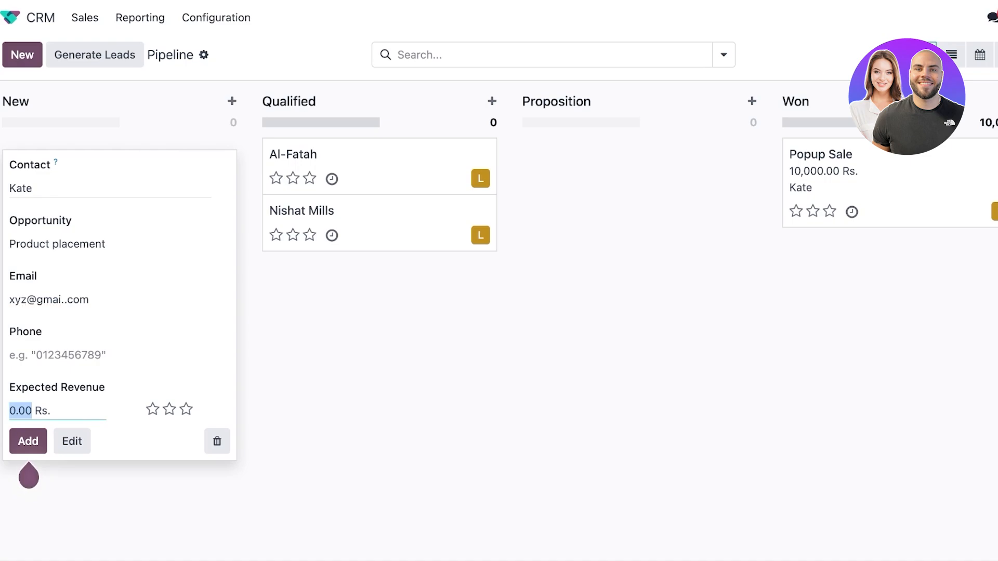
type("100000")
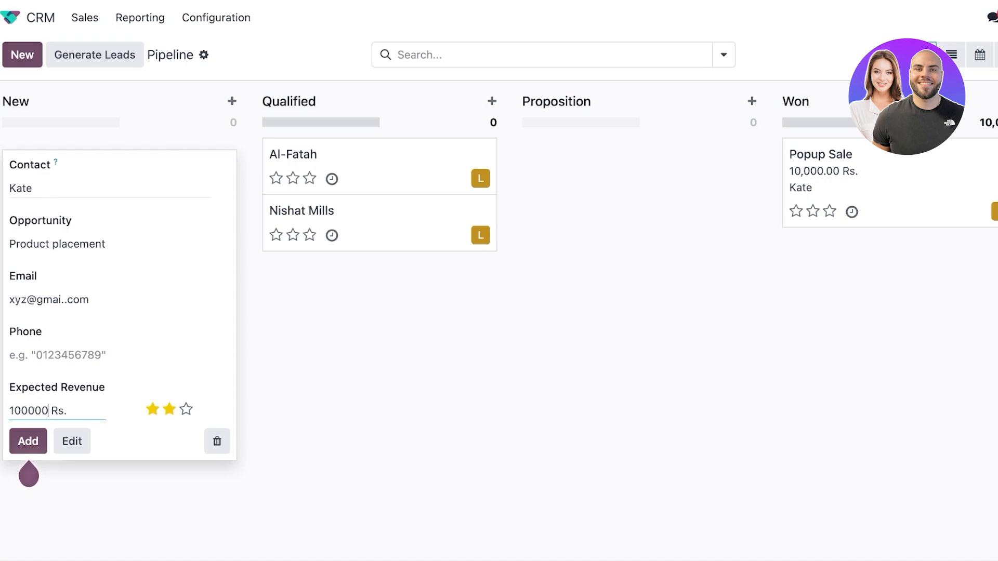
left_click(28, 441)
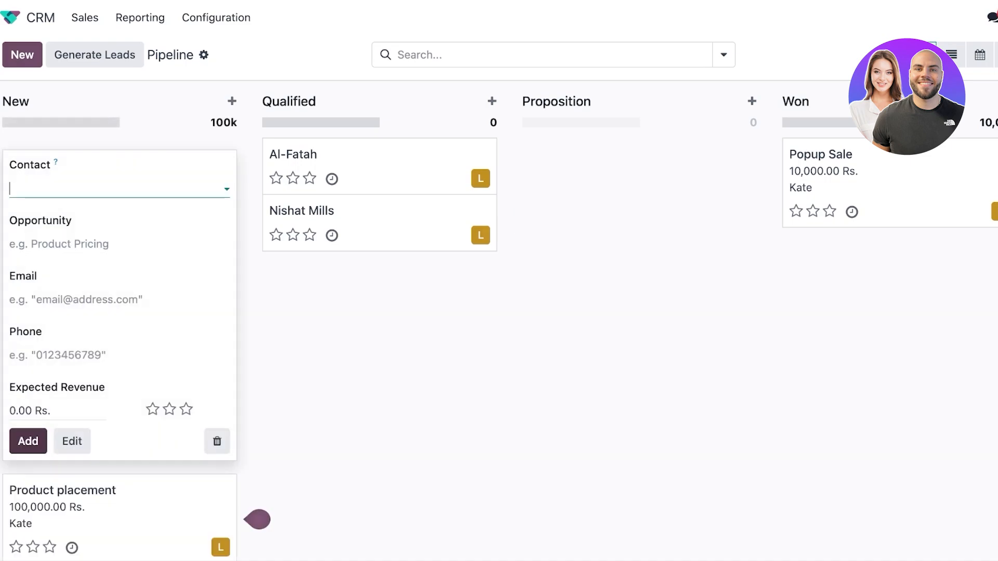
Drag Product placement to Proposition and Nishat Mills to New, and give Product placement two stars.
left_click(257, 520)
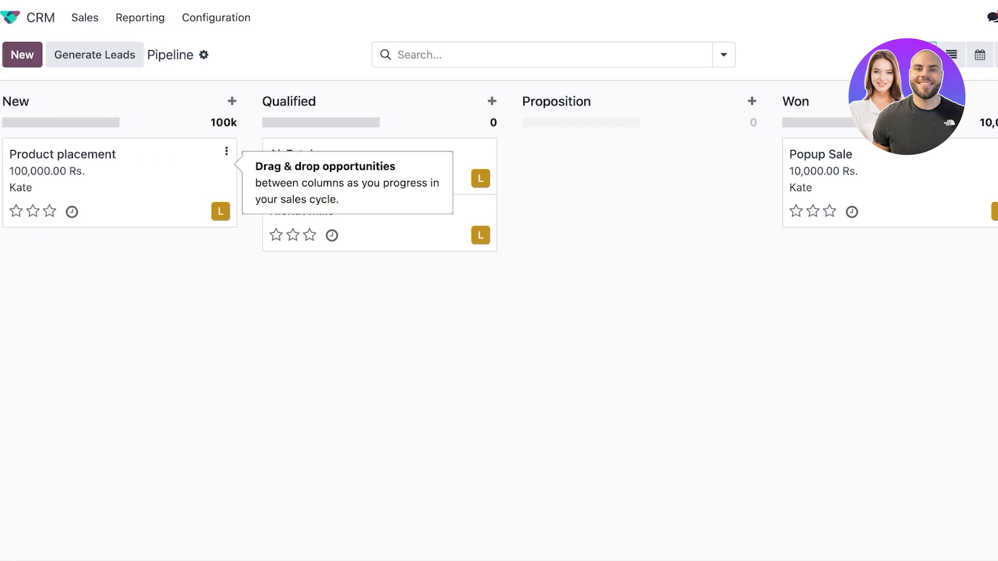
left_click_drag(62, 172, 624, 171)
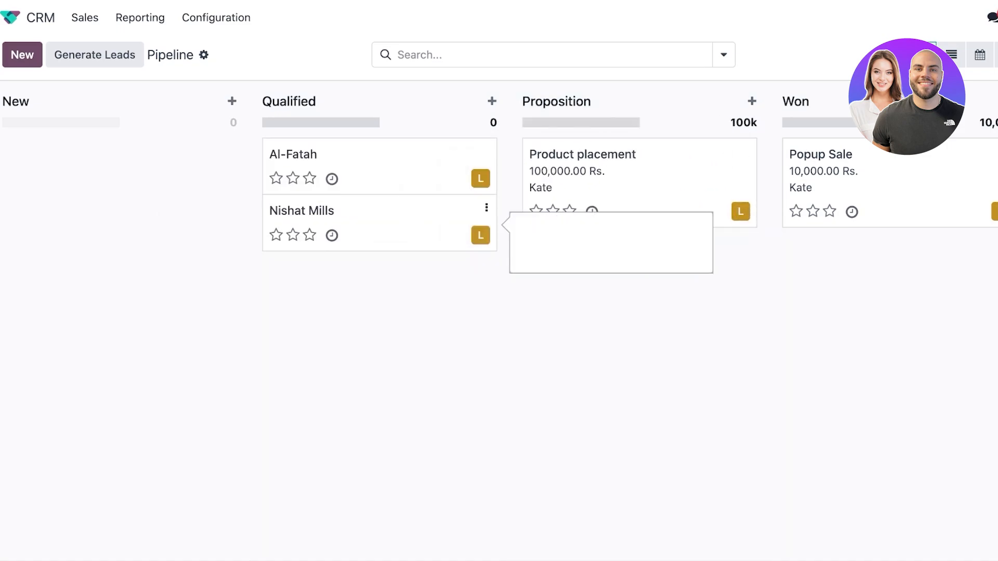
left_click_drag(379, 218, 120, 166)
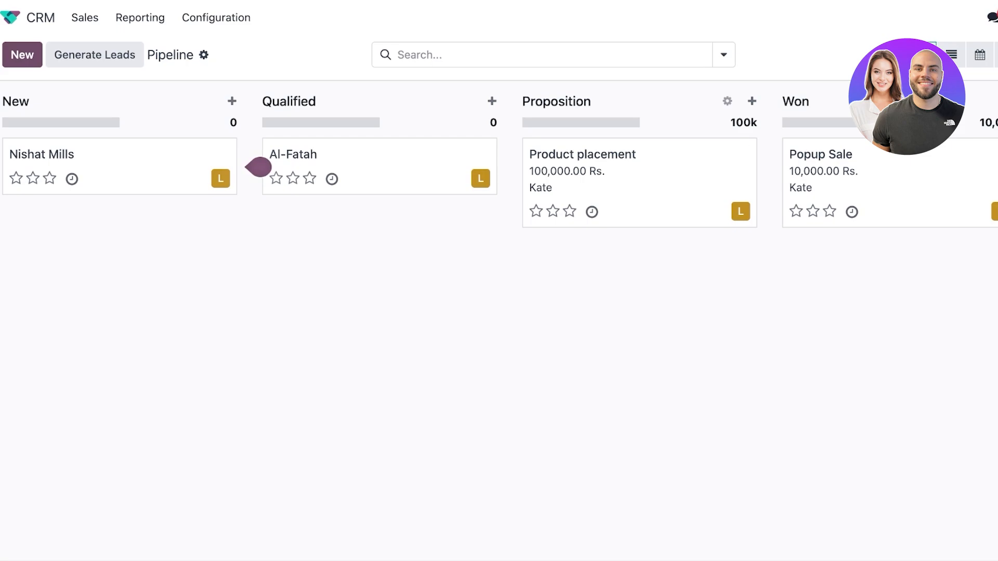
left_click(727, 101)
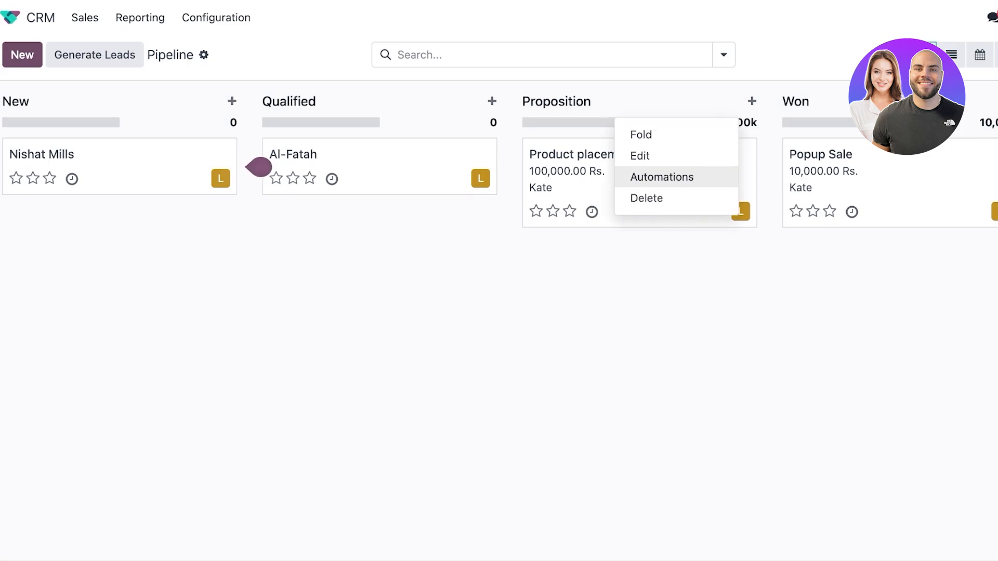
left_click(553, 211)
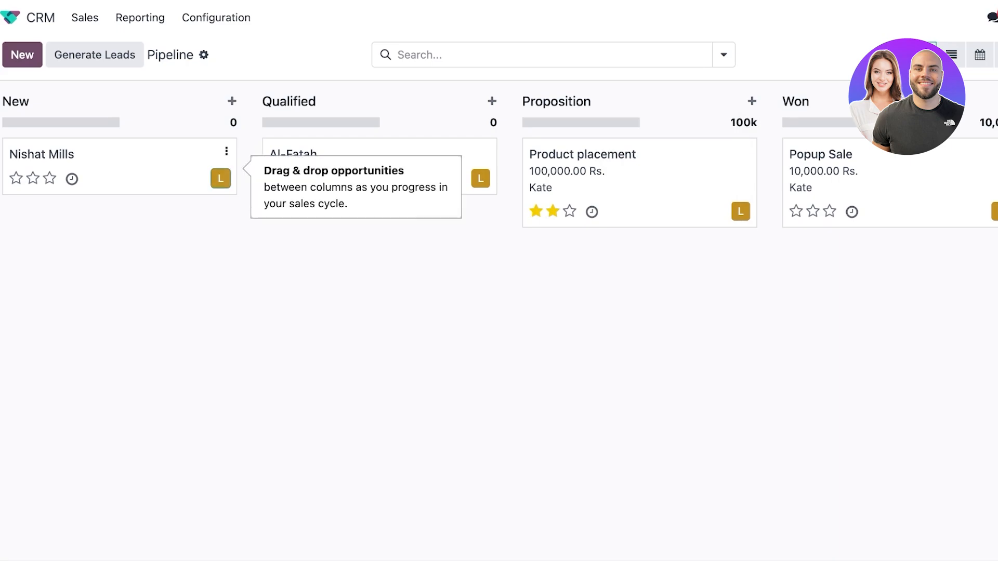
left_click(221, 178)
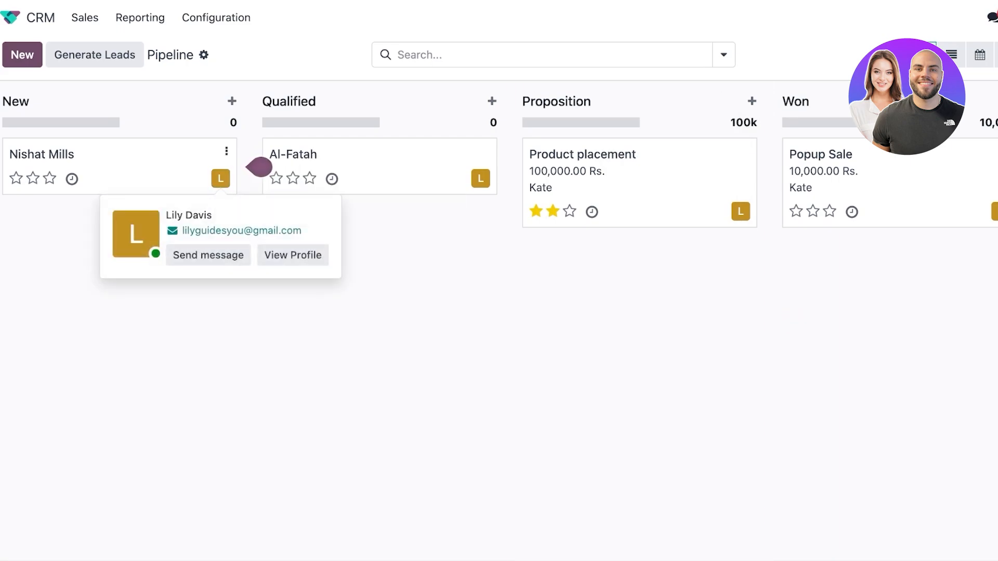
Open the Nishat Mills opportunity and set its expected closing date to 05/31/2025.
left_click(258, 167)
left_click(258, 166)
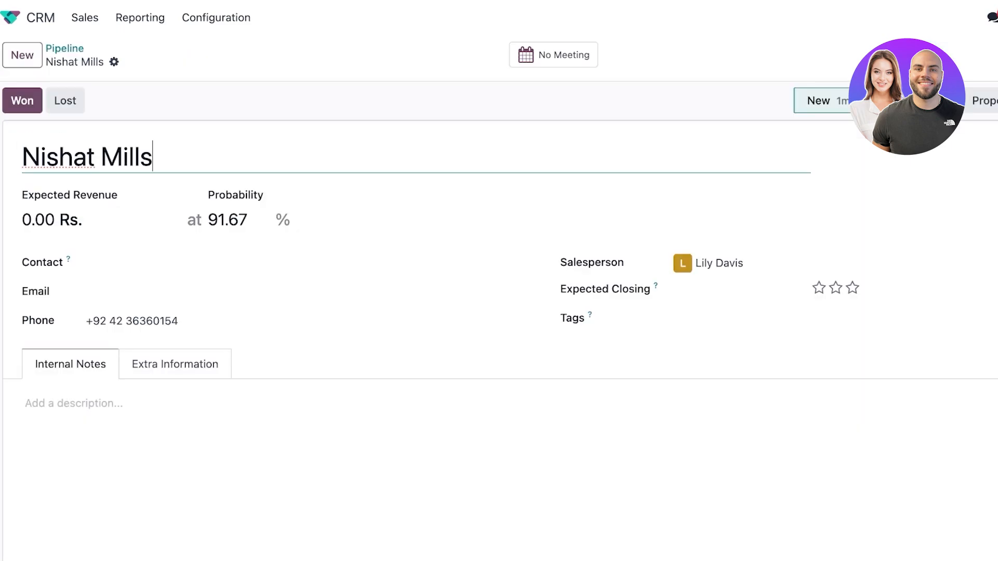
scroll(499, 312, "down", 8)
scroll(499, 312, "up", 8)
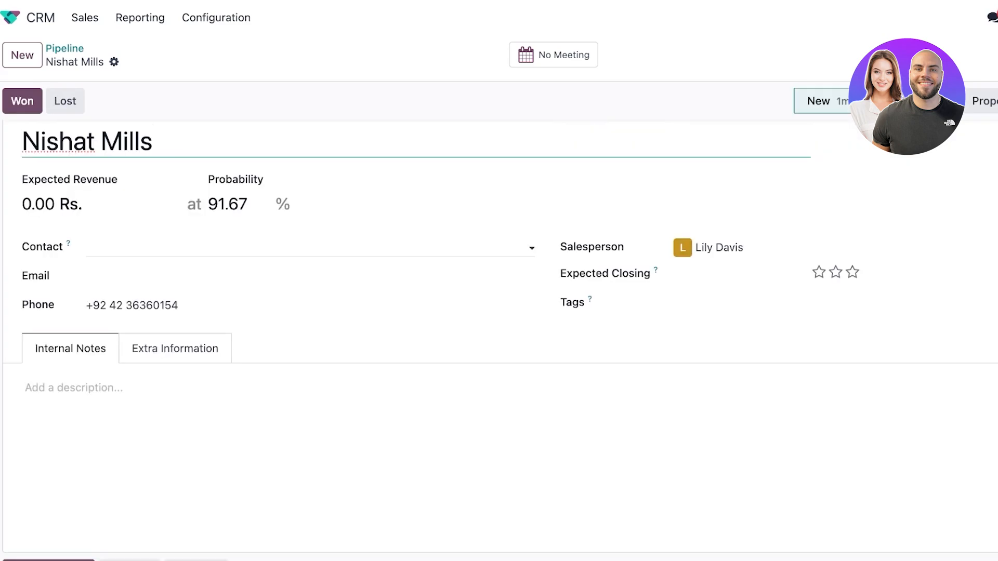
scroll(499, 311, "down", 2)
scroll(499, 312, "up", 2)
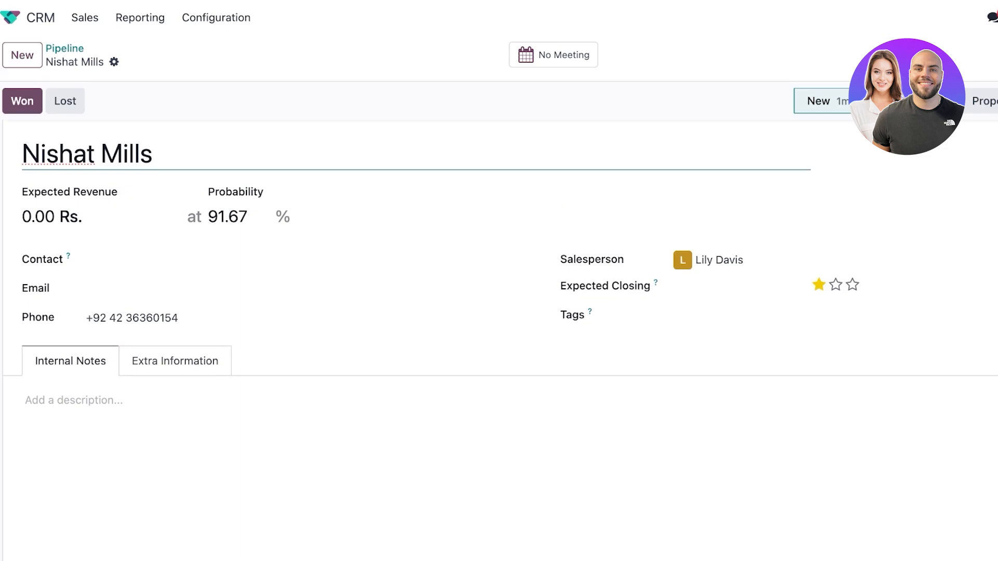
left_click(733, 289)
left_click(866, 233)
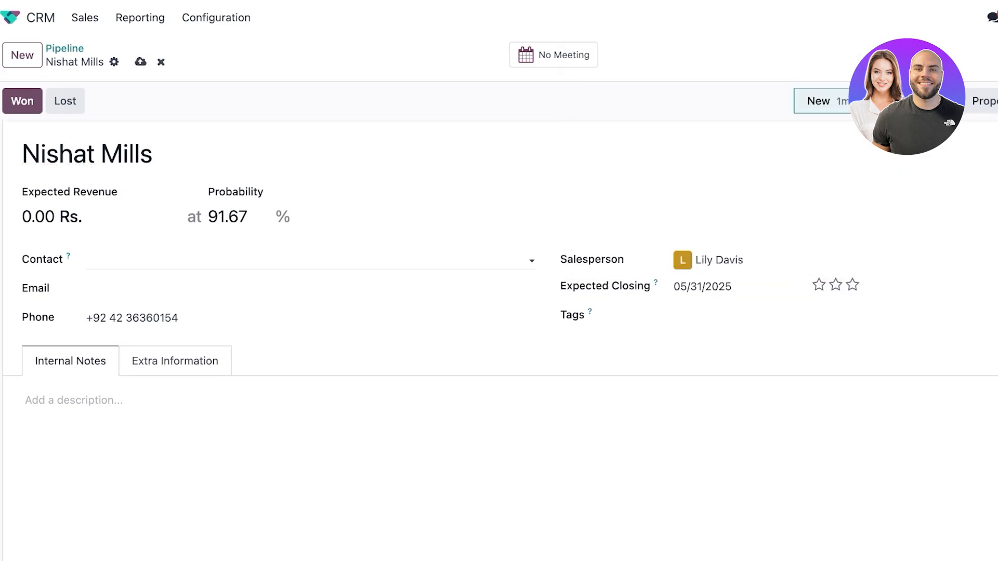
Check the contact suggestions, then view the Internal Notes and Extra Information tabs.
left_click(89, 259)
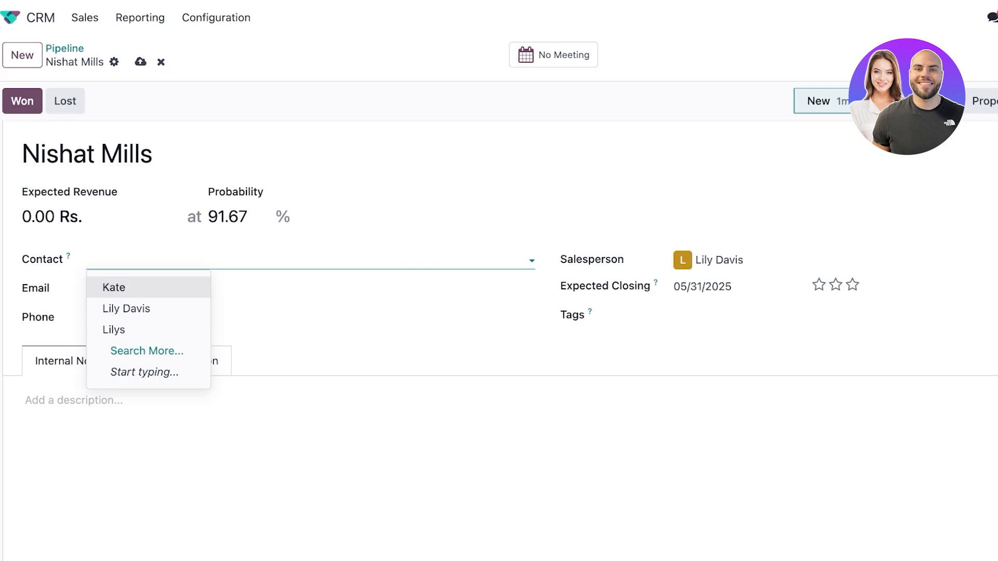
key("Escape")
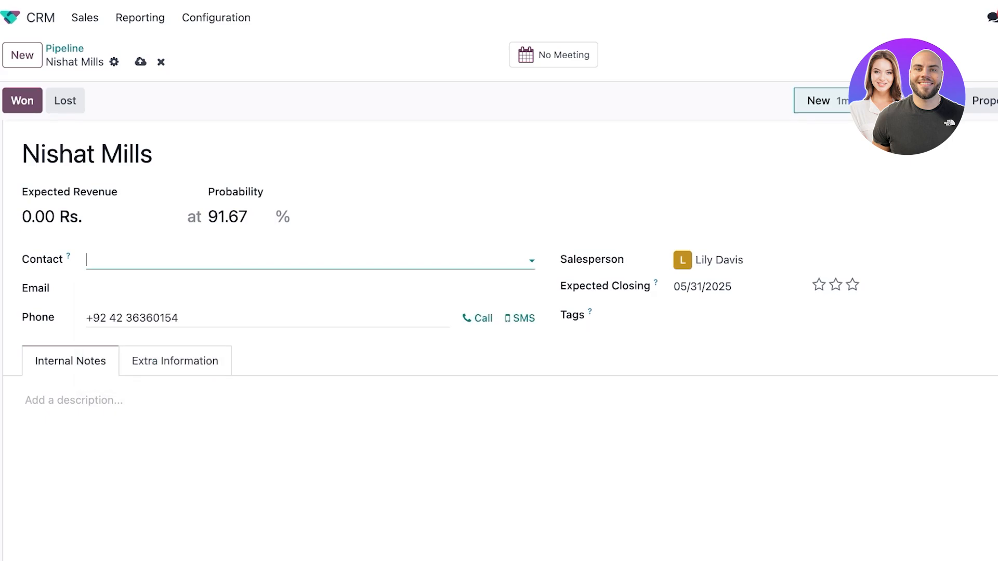
scroll(499, 338, "down", 2)
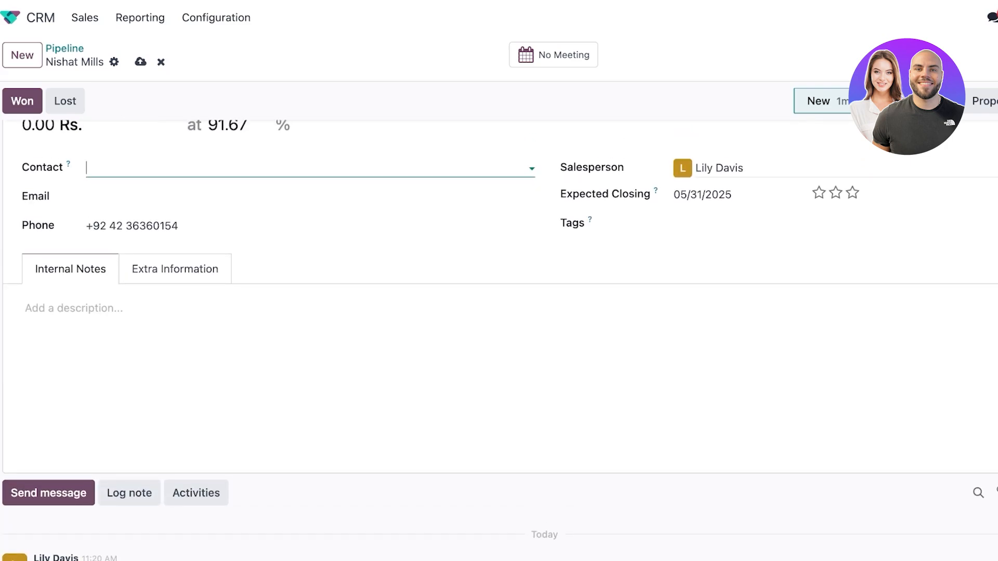
scroll(499, 337, "down", 3)
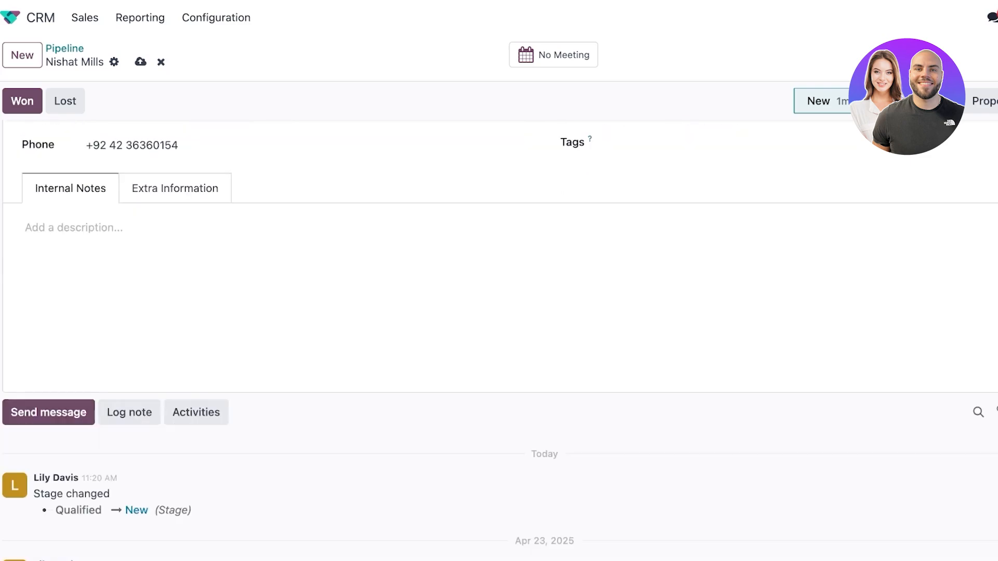
scroll(499, 234, "up", 1)
left_click(78, 182)
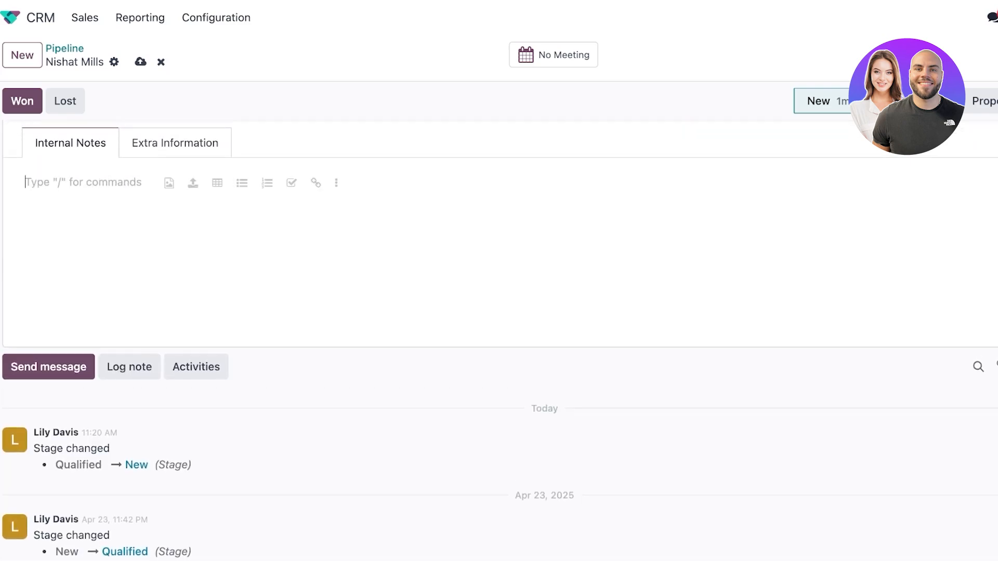
left_click(175, 142)
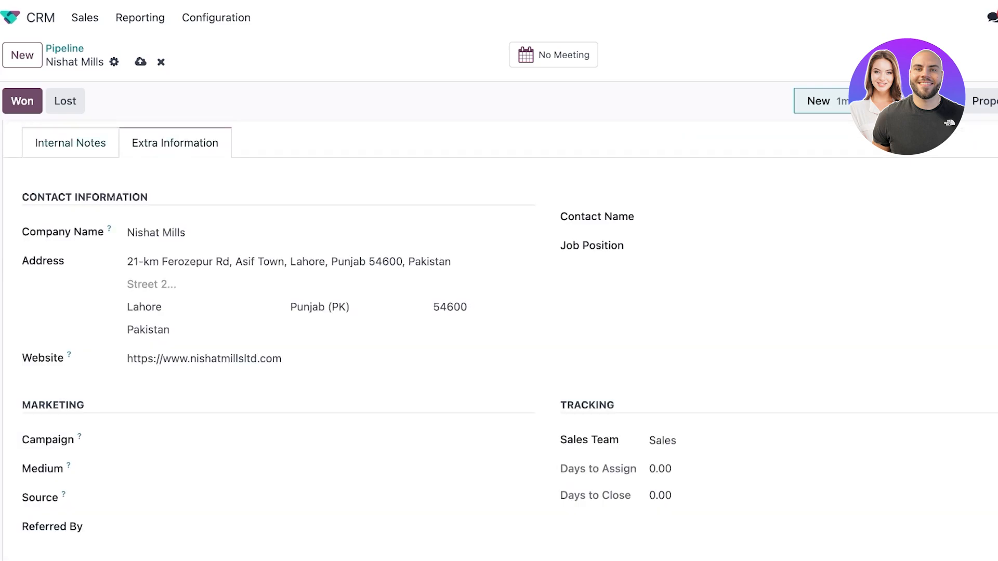
Review Nishat Mills' Internal Notes and Extra Information, then discard all its unsaved changes.
left_click(71, 143)
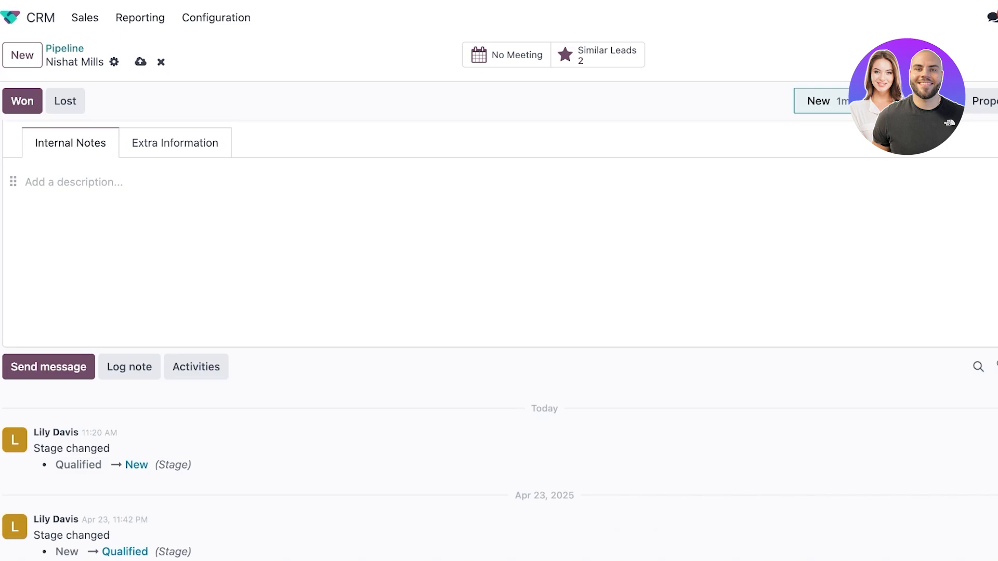
left_click(175, 143)
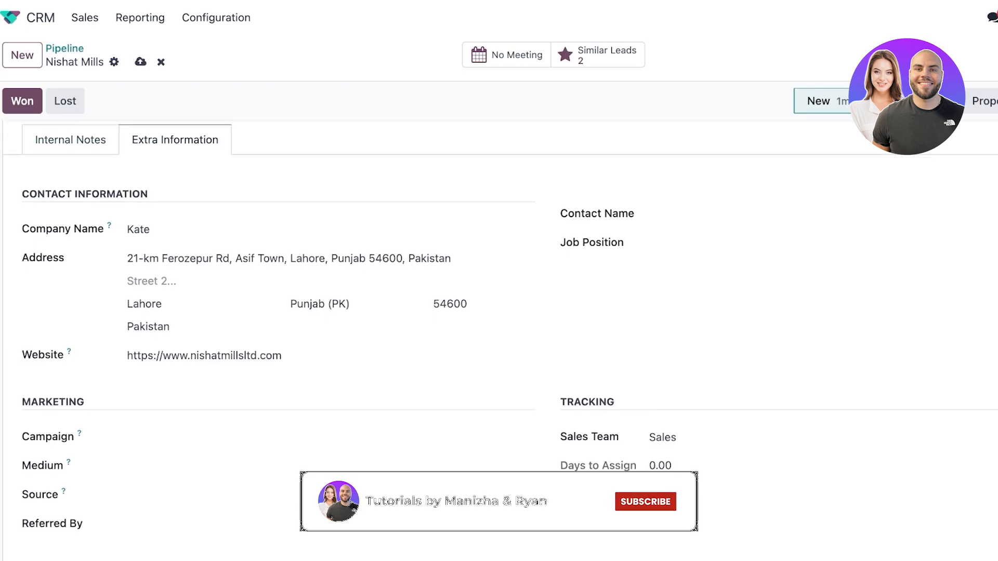
scroll(499, 338, "down", 4)
scroll(499, 338, "up", 4)
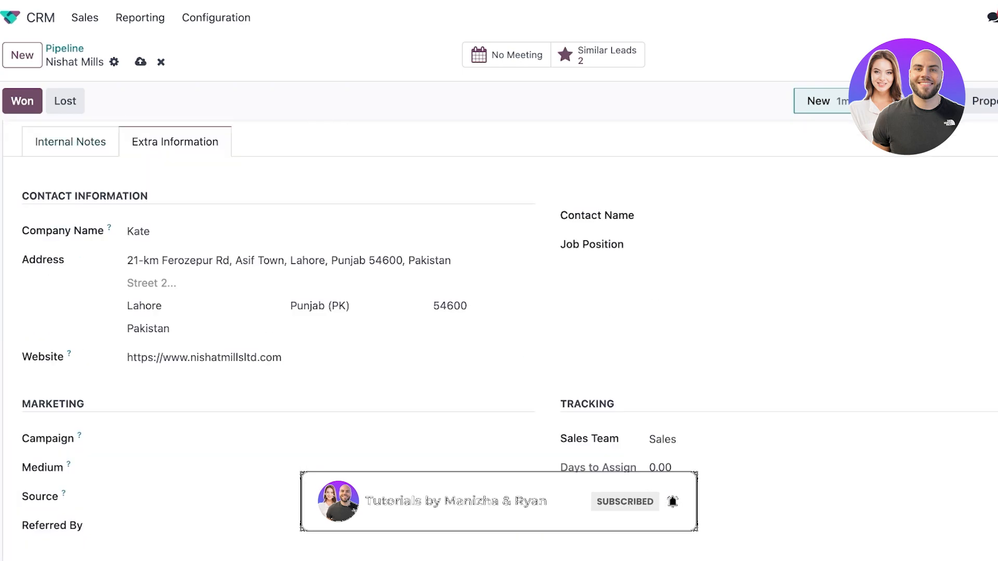
scroll(499, 326, "down", 1)
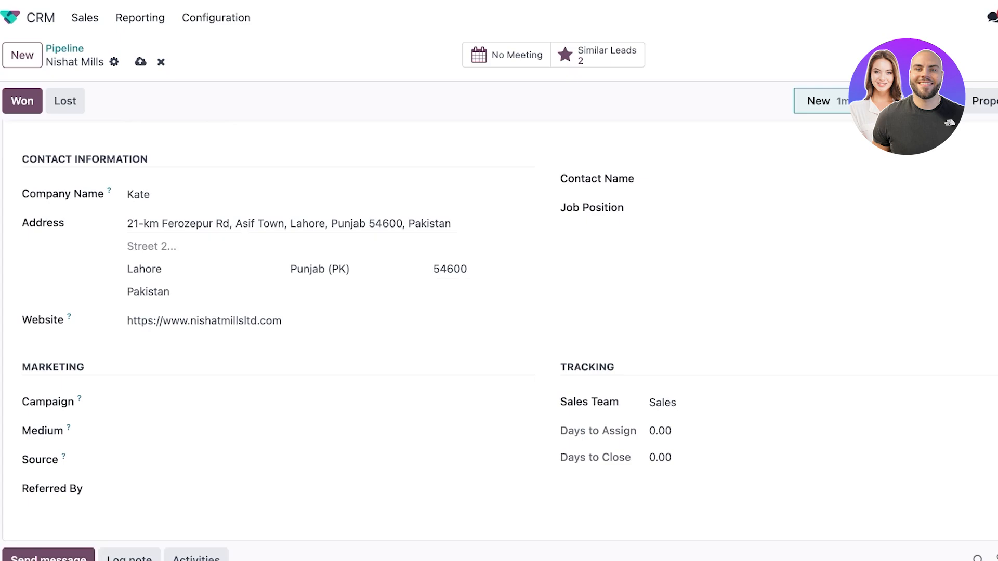
scroll(499, 337, "up", 3)
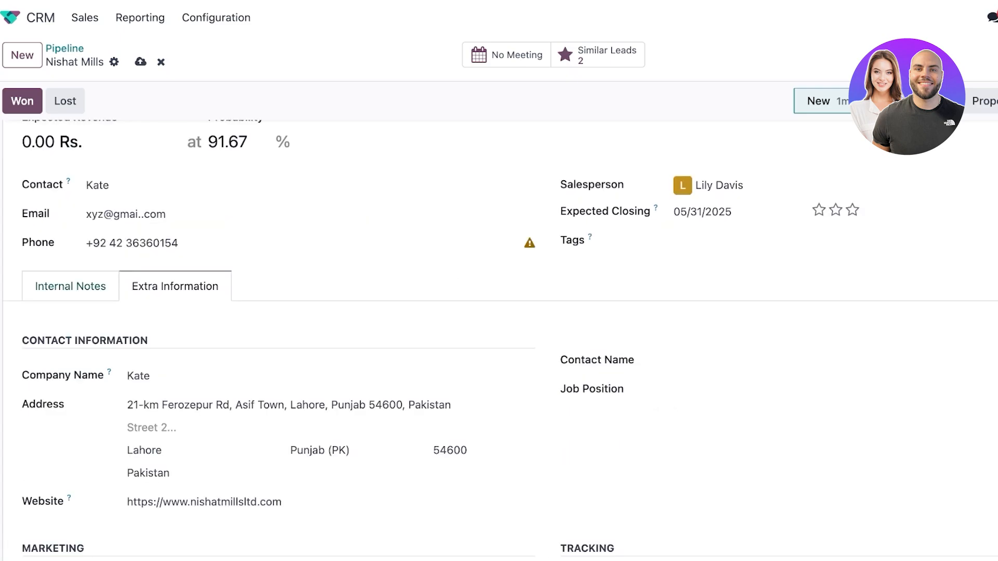
scroll(499, 337, "down", 10)
scroll(499, 338, "up", 3)
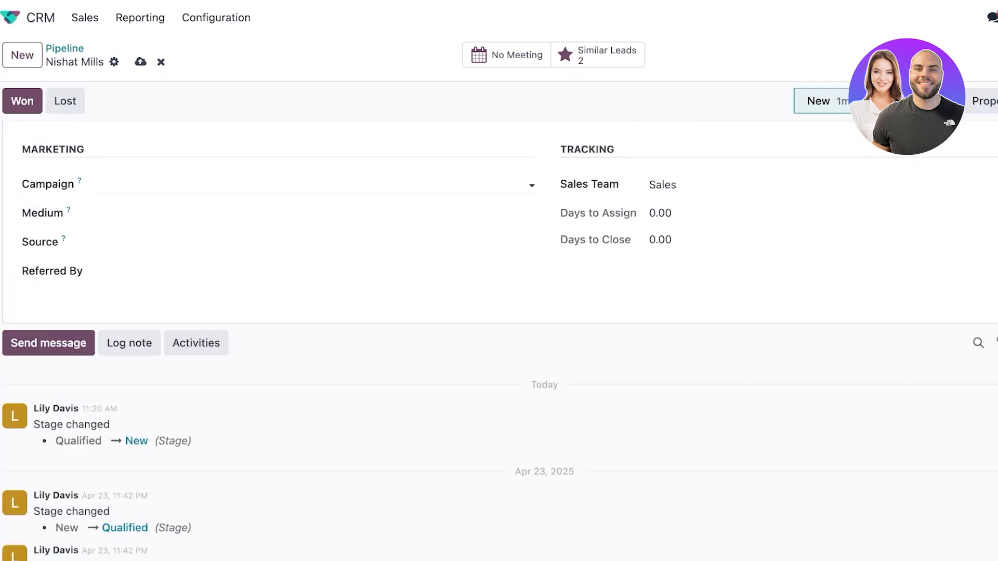
scroll(499, 338, "down", 3)
scroll(499, 338, "down", 5)
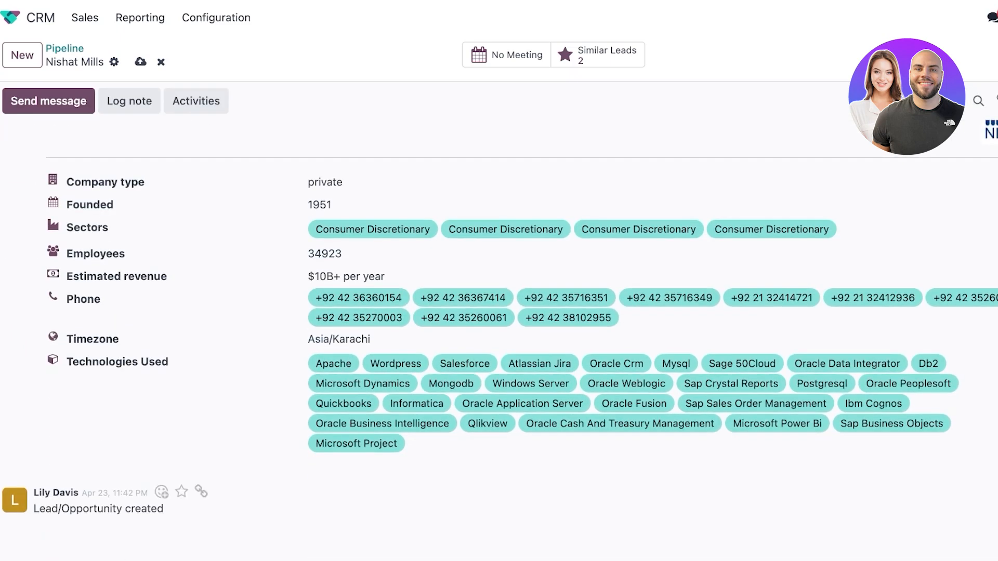
scroll(499, 338, "up", 5)
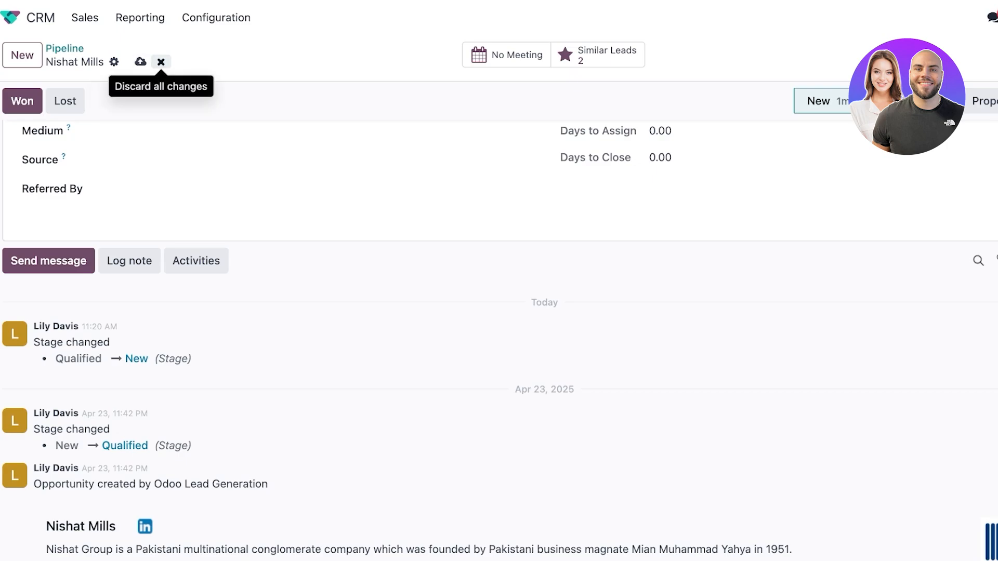
left_click(161, 62)
Toggle Nishat Mills to Won and back to Proposition, then mark it lost for 'We don't have people/skills'.
scroll(22, 78, "up", 5)
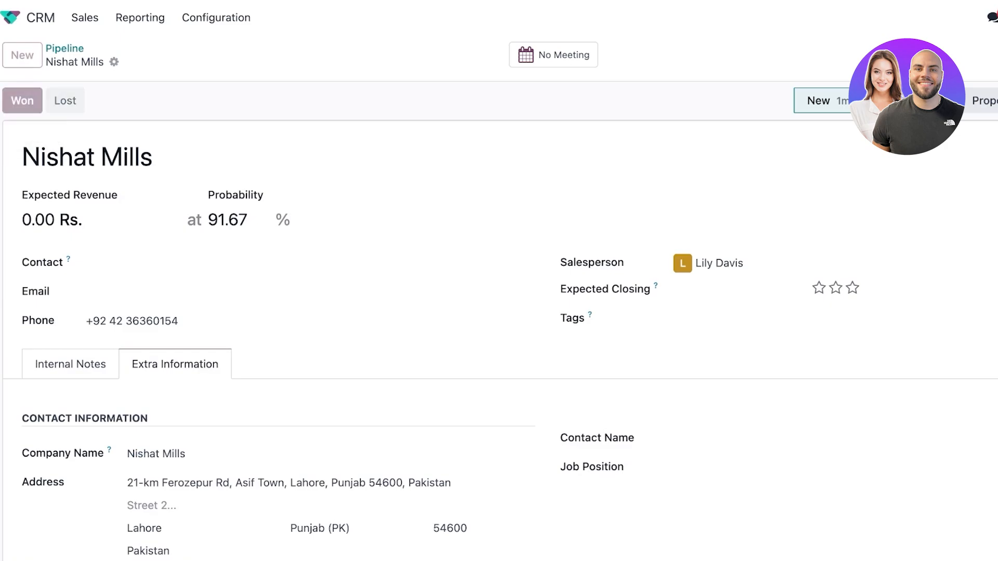
left_click(22, 100)
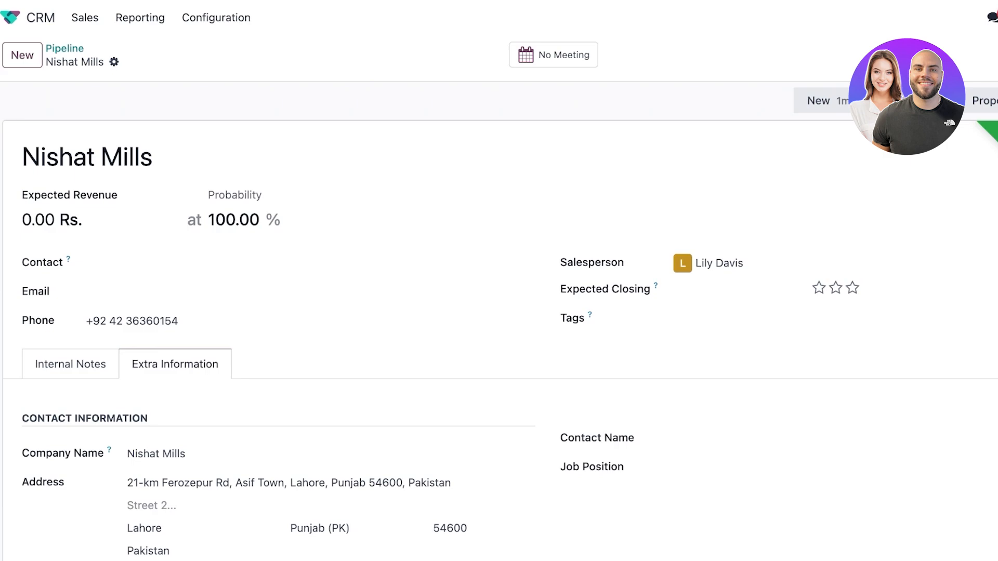
left_click(984, 101)
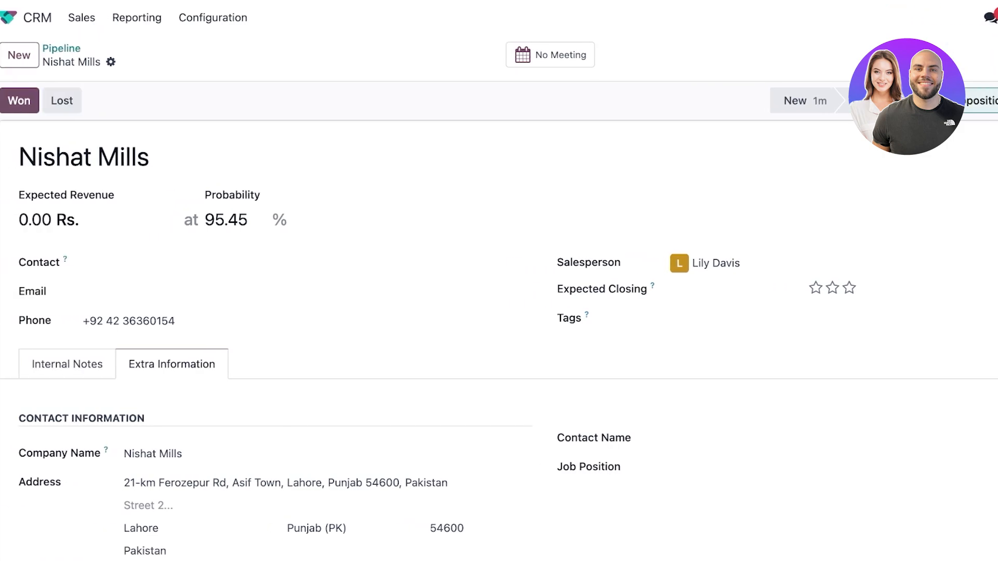
left_click(54, 100)
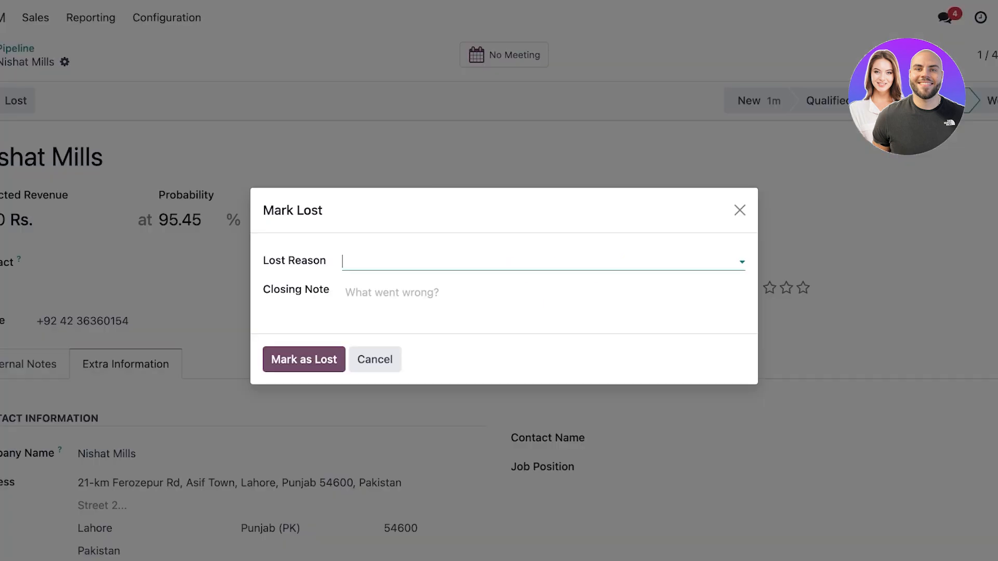
left_click(509, 261)
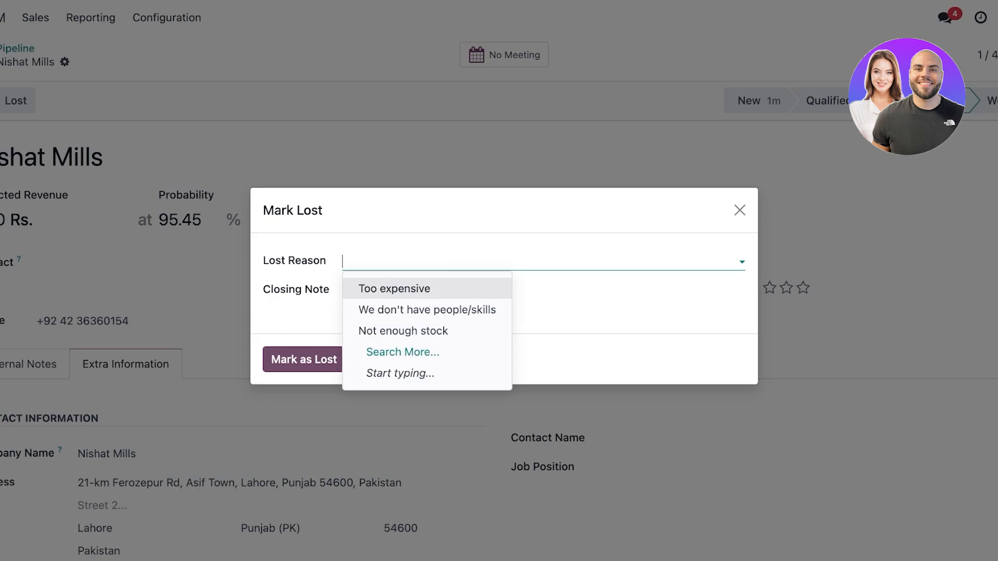
left_click(426, 310)
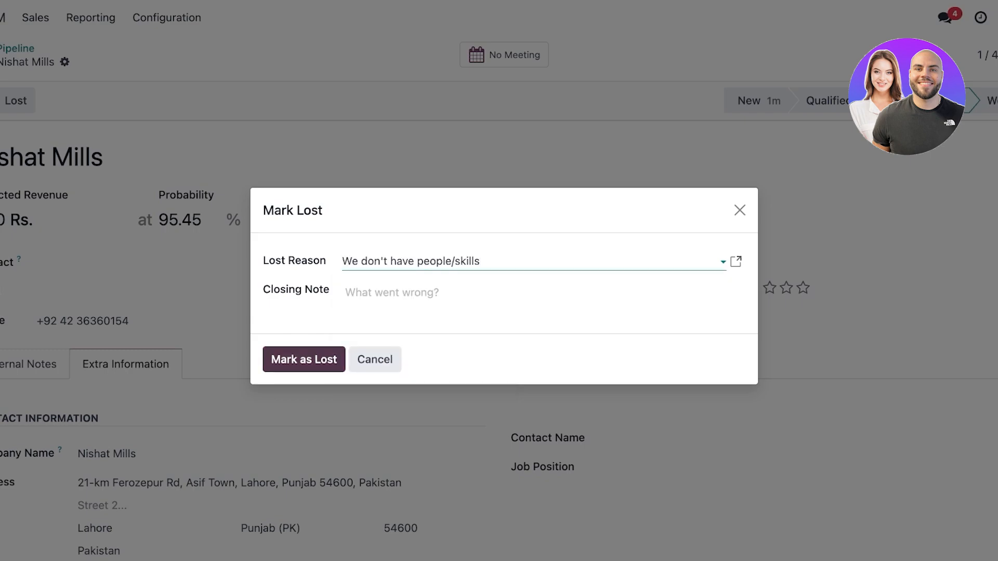
left_click(303, 359)
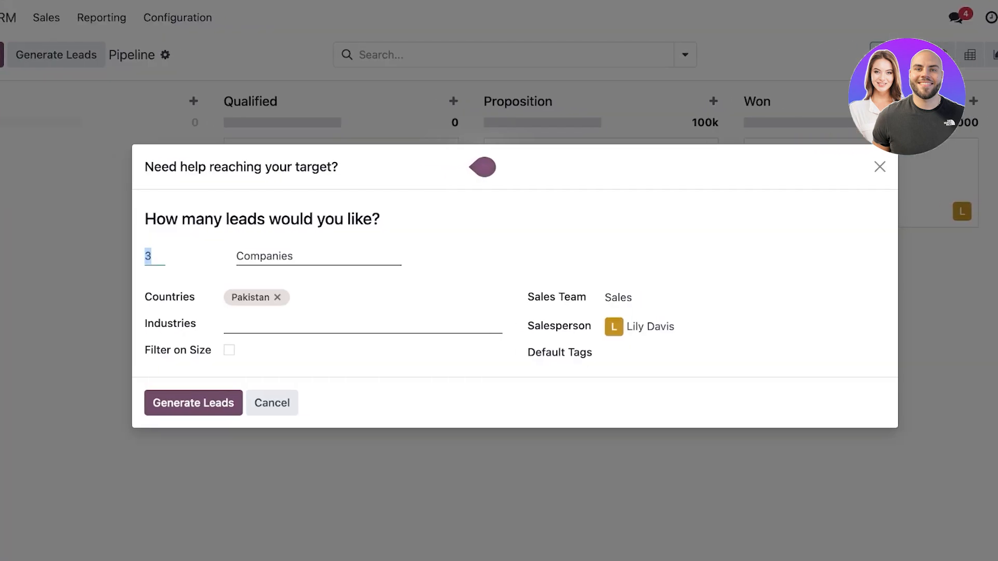
Create a 'Lost' pipeline stage with Is Won Stage? unticked and save it.
left_click(880, 167)
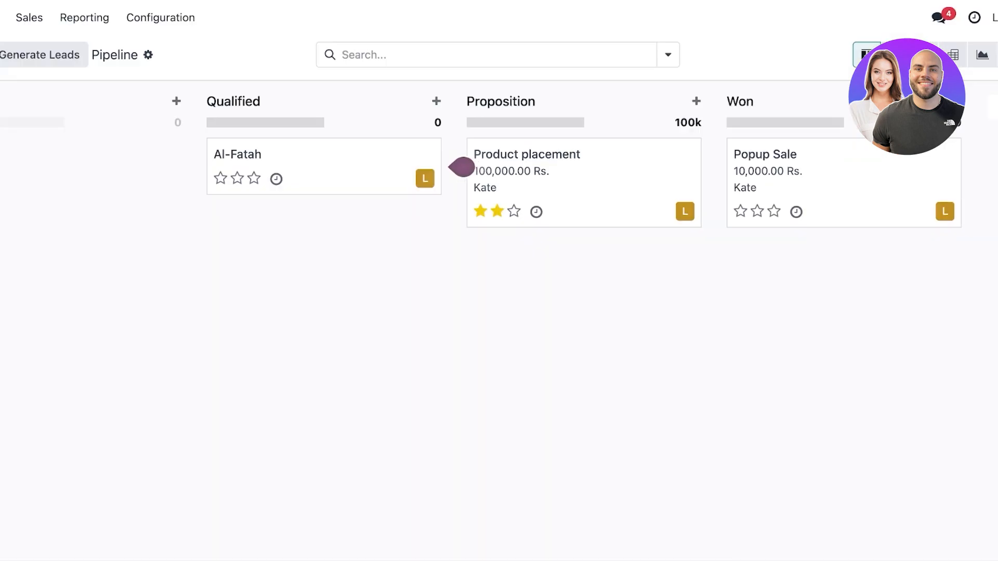
scroll(522, 167, "right", 3)
scroll(522, 167, "left", 3)
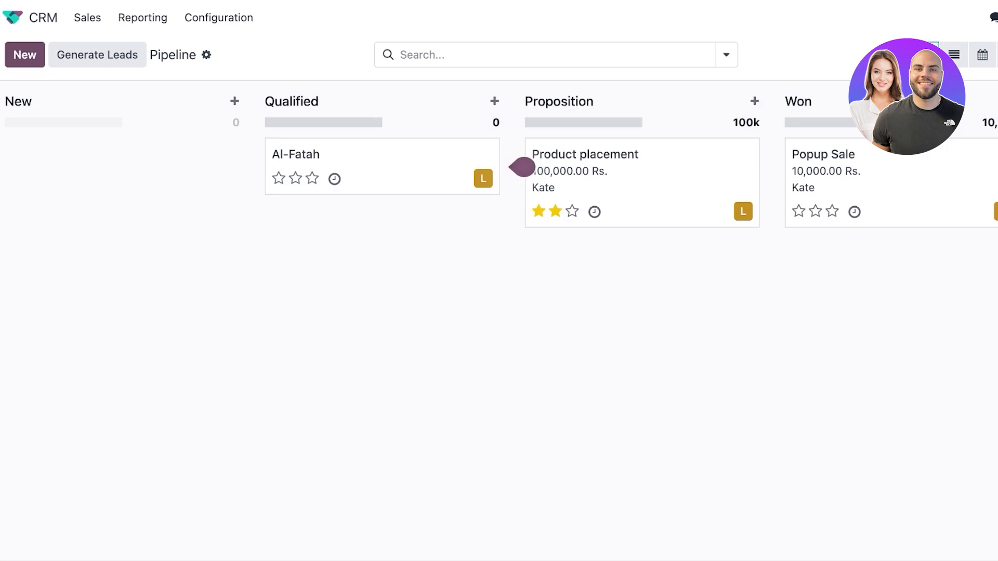
scroll(519, 167, "right", 3)
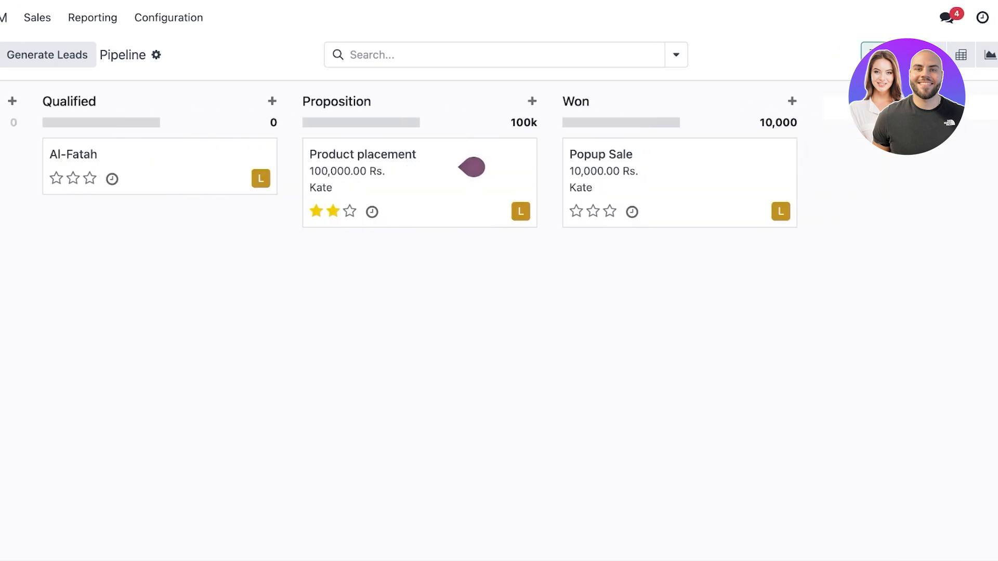
type("Lost")
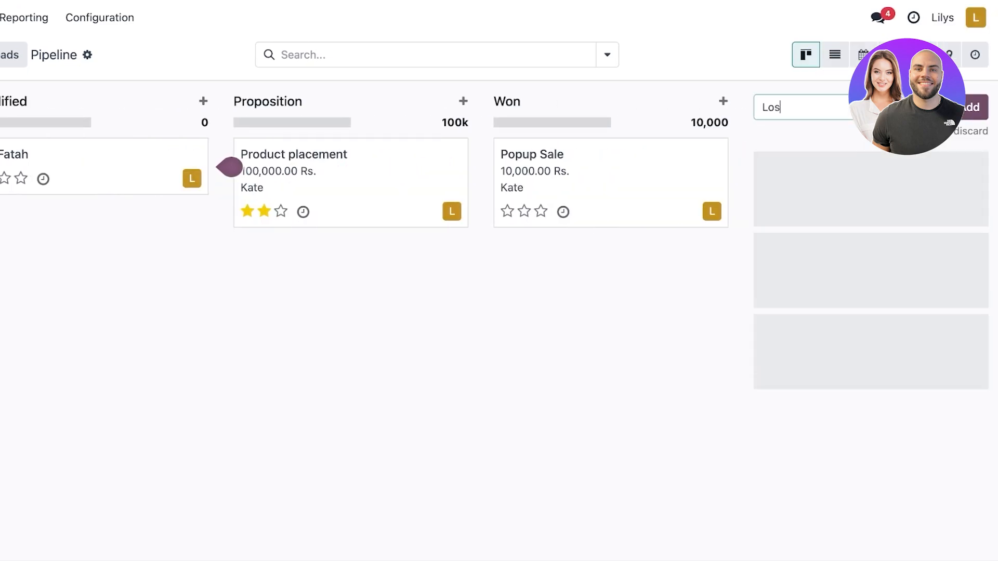
key("Return")
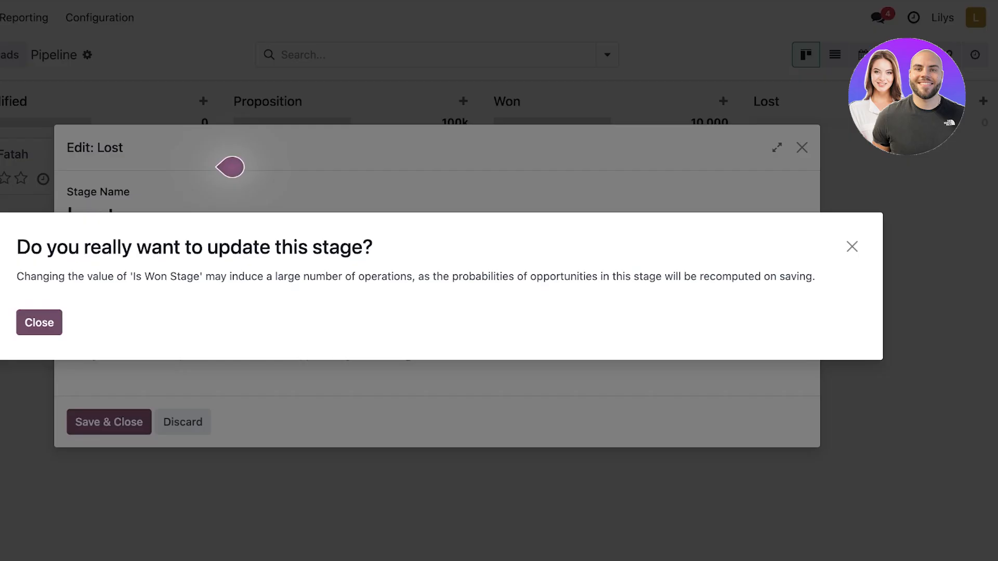
left_click(67, 323)
left_click(214, 251)
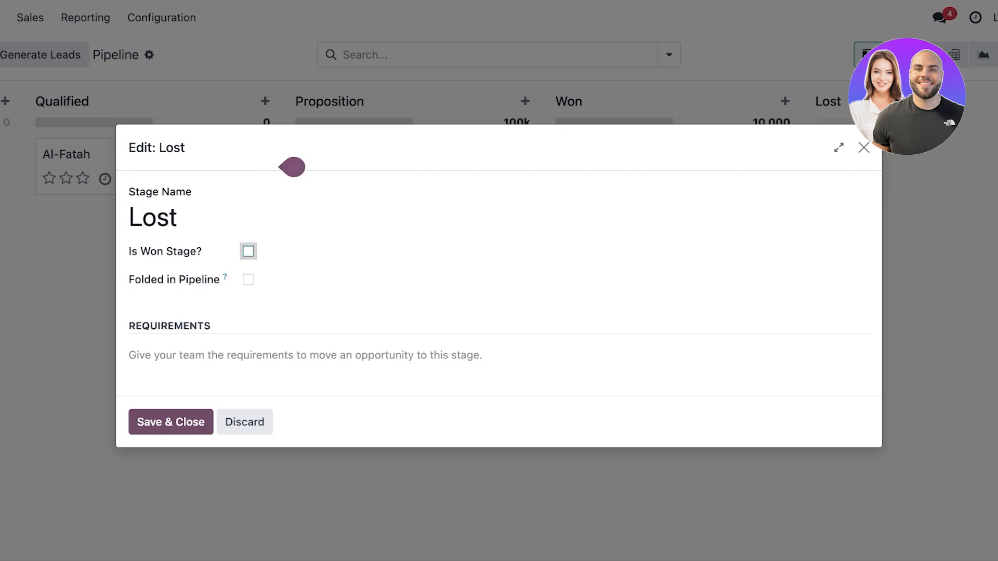
left_click(101, 322)
left_click(171, 422)
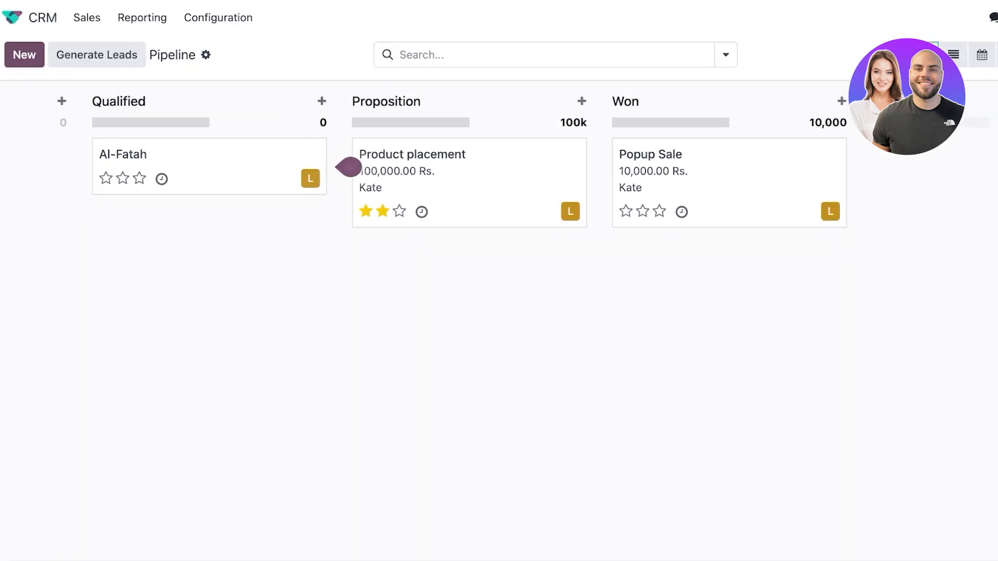
left_click(161, 55)
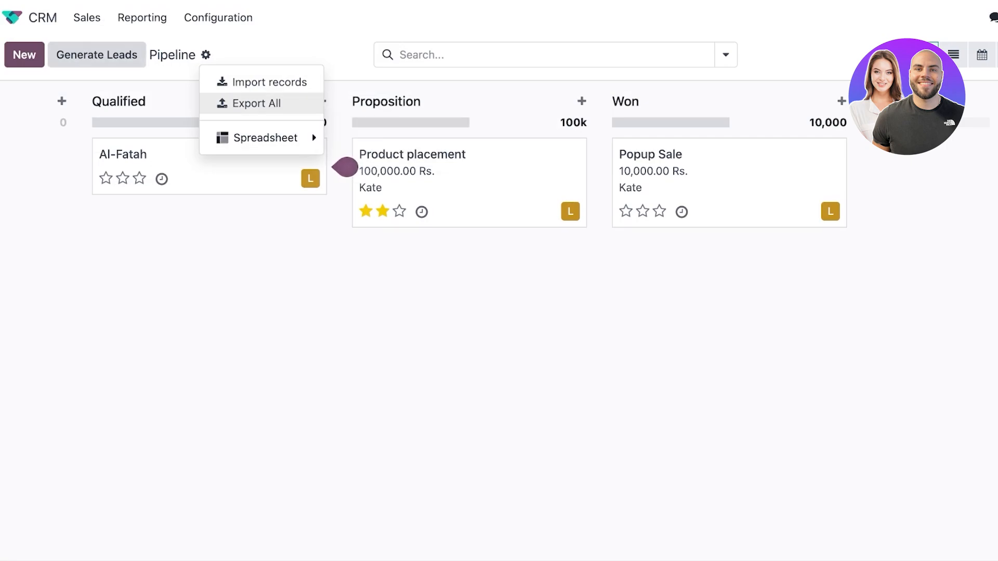
Move the Al-Fatah opportunity to the Proposition stage and bring up its Meetings calendar.
left_click(333, 218)
left_click(250, 165)
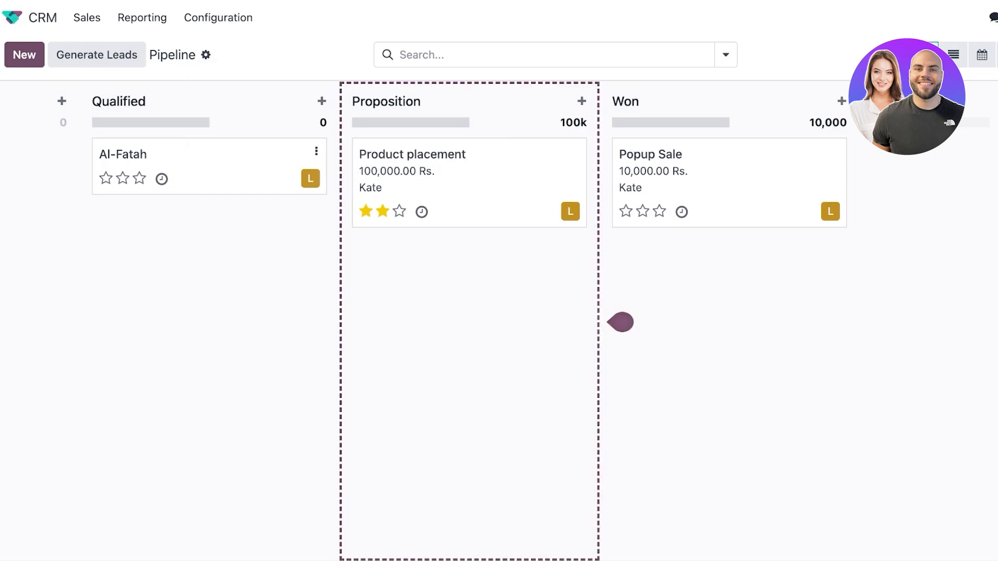
scroll(333, 167, "down", 15)
scroll(333, 166, "up", 15)
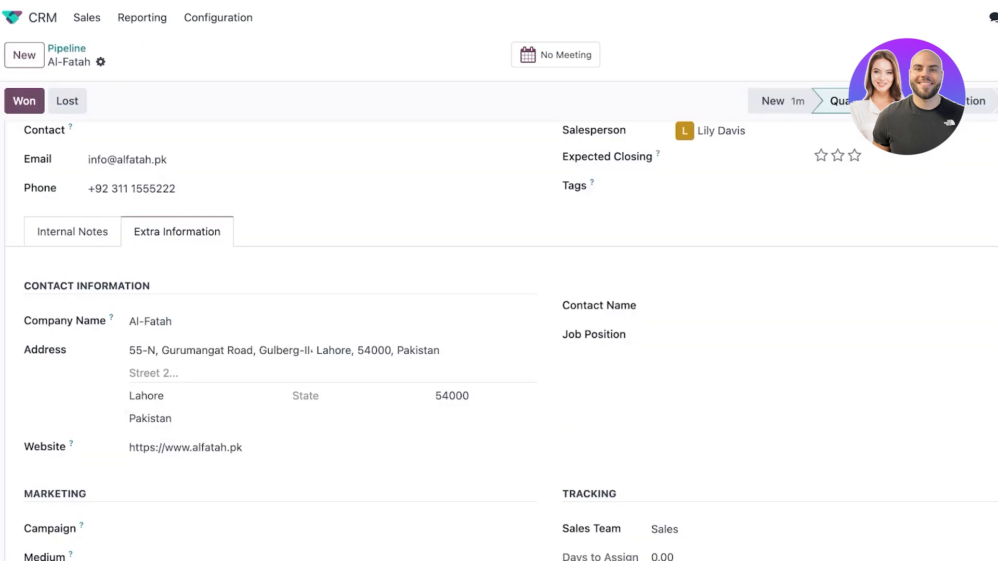
left_click(967, 100)
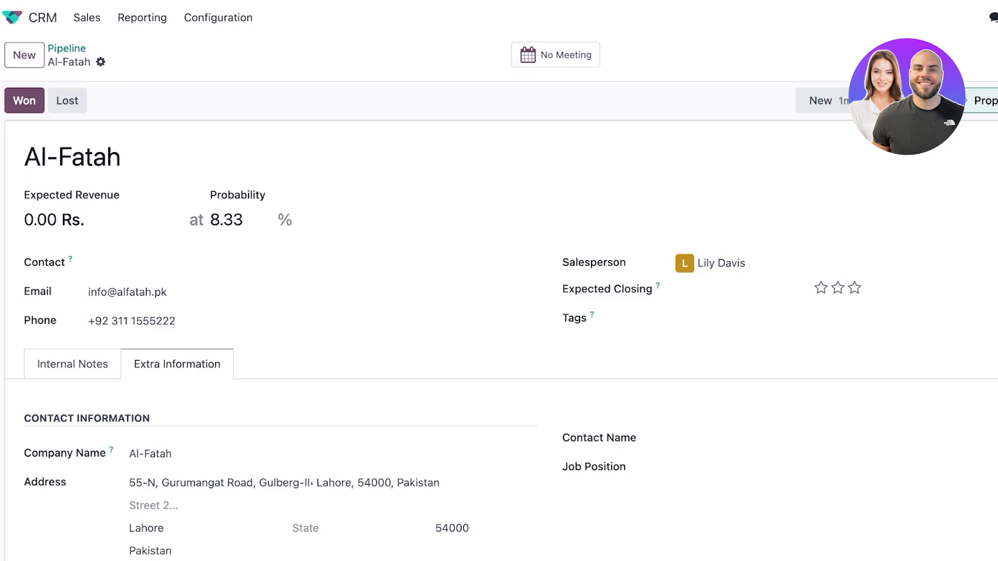
left_click(556, 55)
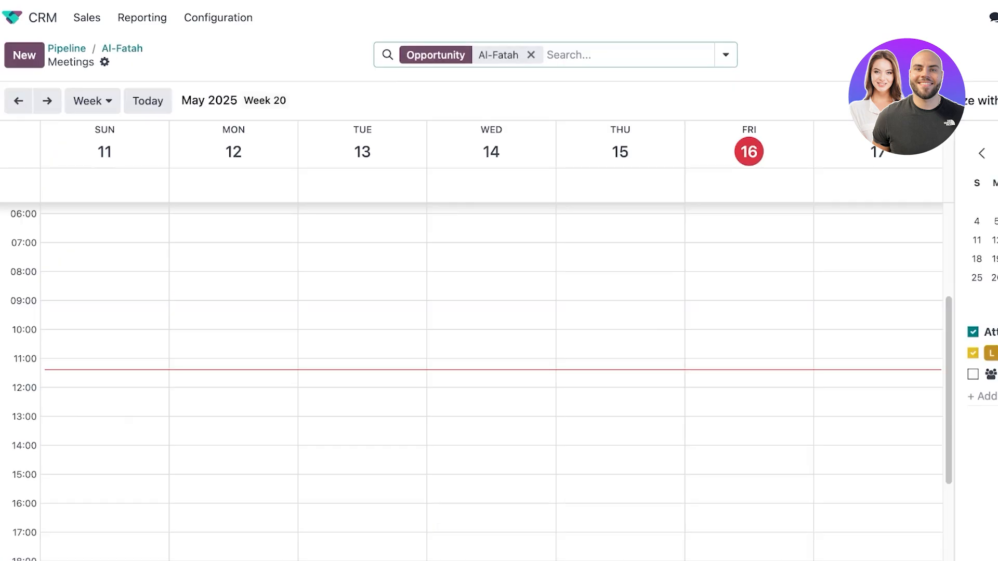
Book an Al-Fatah meeting for Friday 05/16/2025, 08:15–12:15, check it, and return to the Pipeline.
left_click_drag(749, 279, 749, 394)
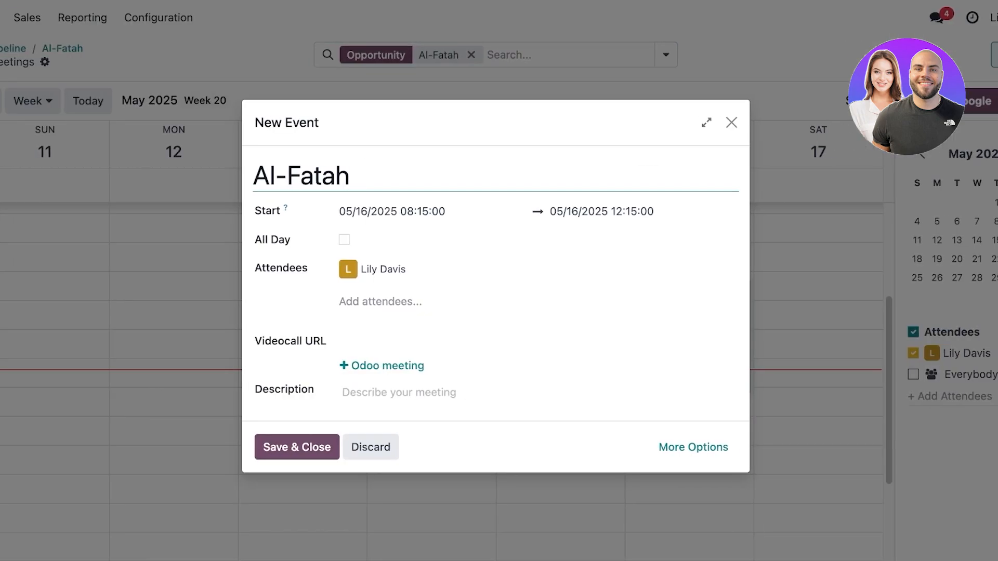
key("Return")
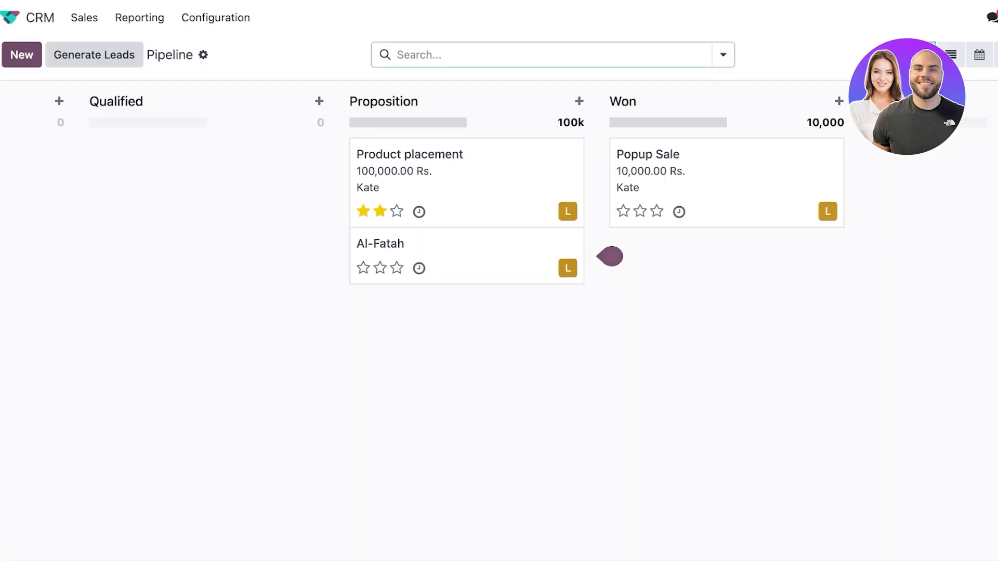
left_click(419, 238)
scroll(419, 239, "down", 6)
scroll(499, 312, "up", 6)
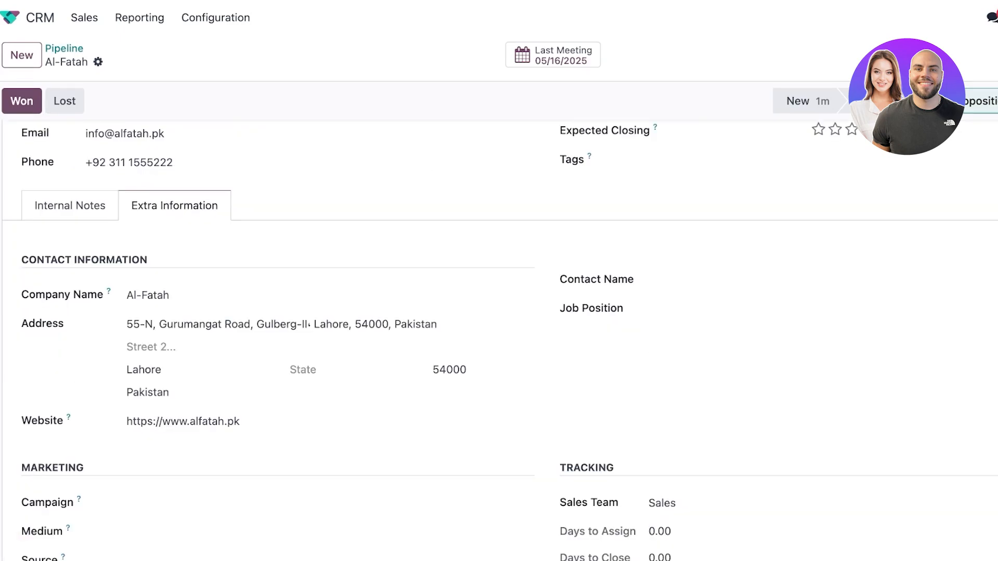
left_click(64, 48)
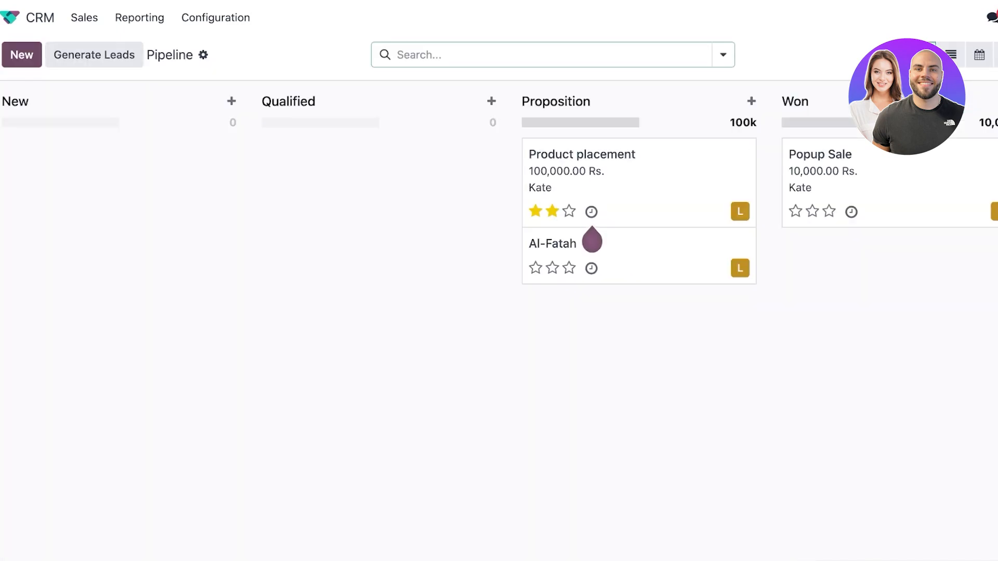
Switch the Pipeline from list view to the May 2025 month calendar view.
left_click(840, 55)
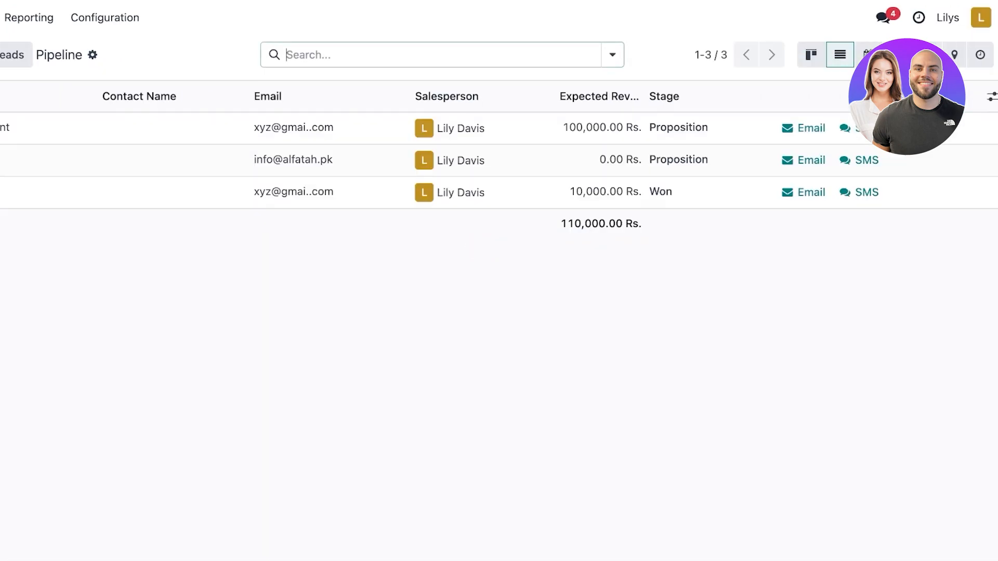
left_click(867, 55)
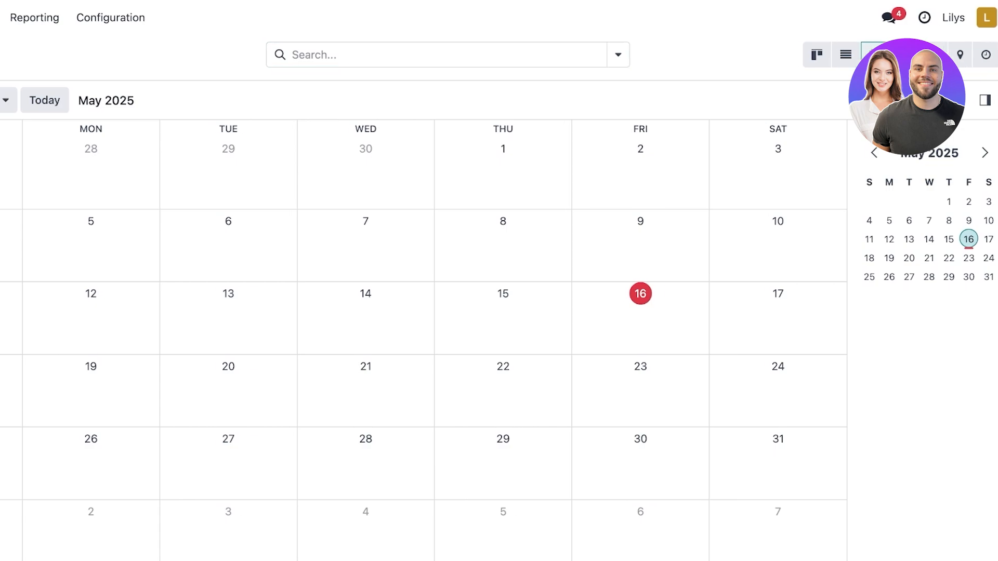
Browse the Sales menu's My Pipeline, My Activities and Teams pages.
left_click(93, 18)
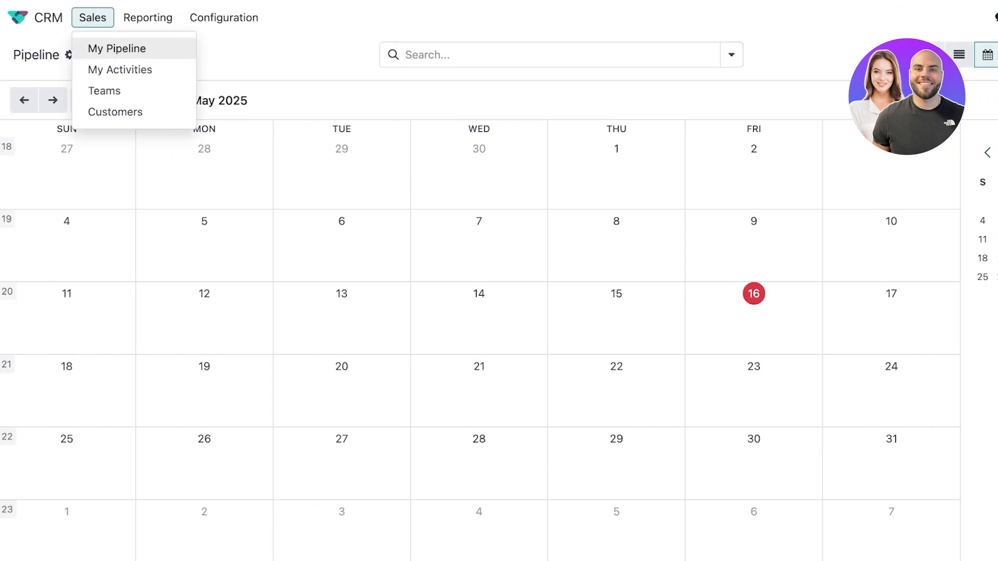
left_click(117, 48)
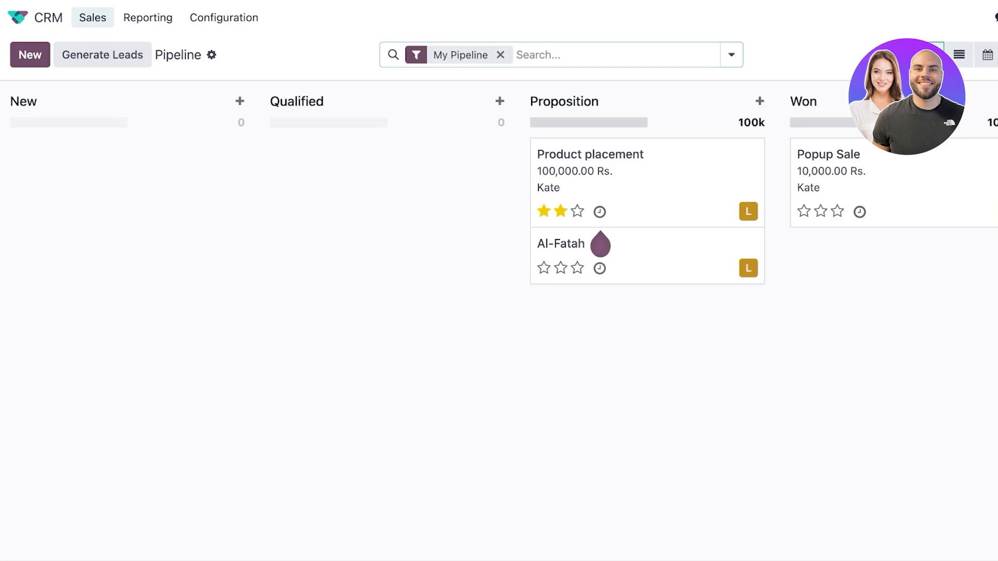
left_click(92, 18)
left_click(120, 69)
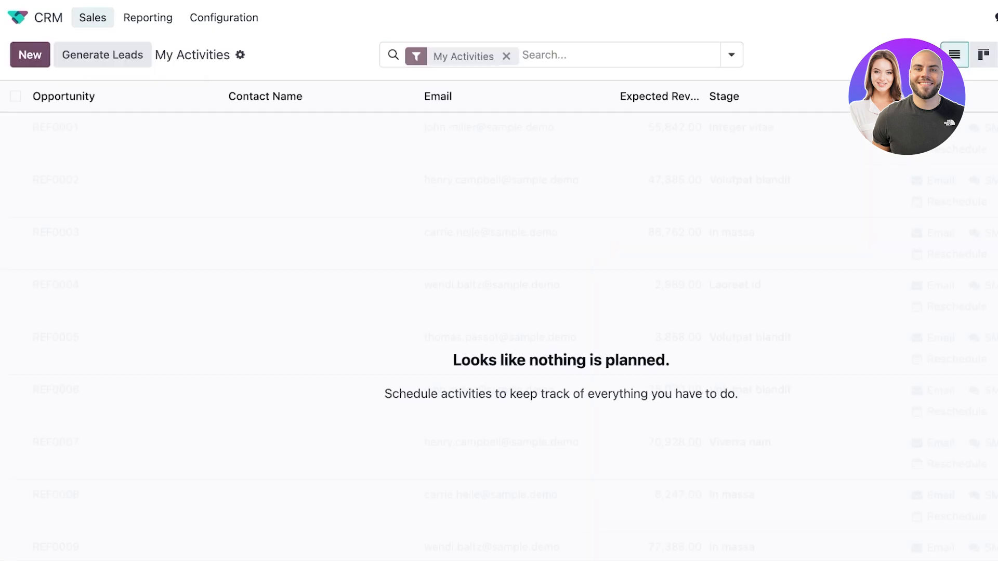
left_click(93, 18)
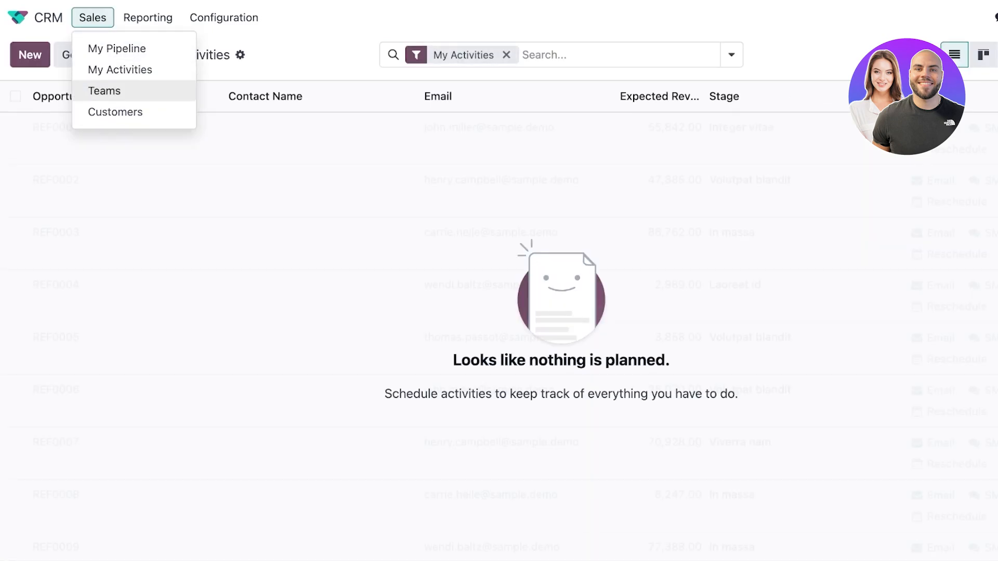
left_click(104, 91)
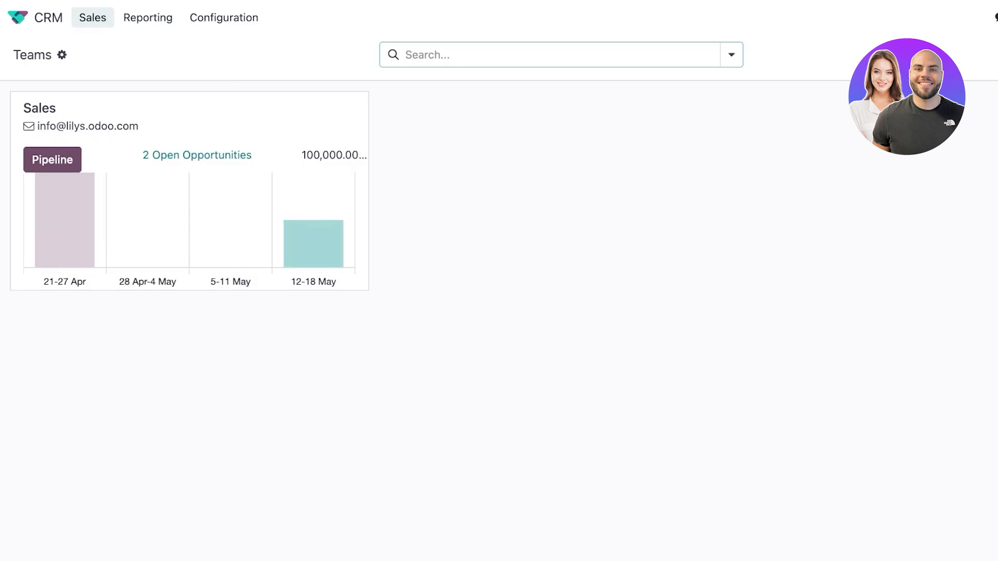
View the Customers list, then open the Forecast report grouped by expected closing month.
left_click(92, 17)
left_click(116, 110)
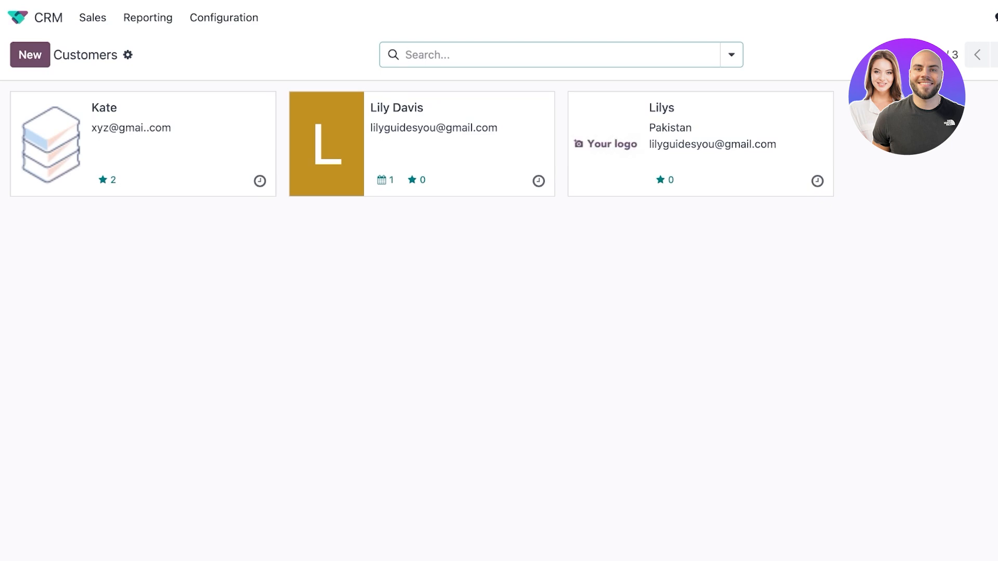
left_click(147, 17)
left_click(154, 48)
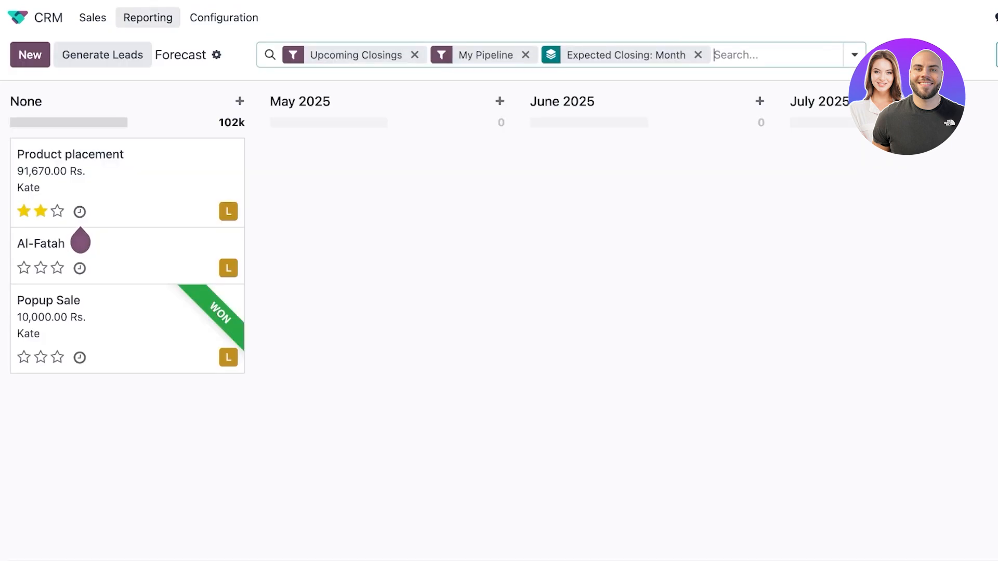
Open the Leads Analysis report showing leads per month.
left_click(147, 17)
left_click(151, 69)
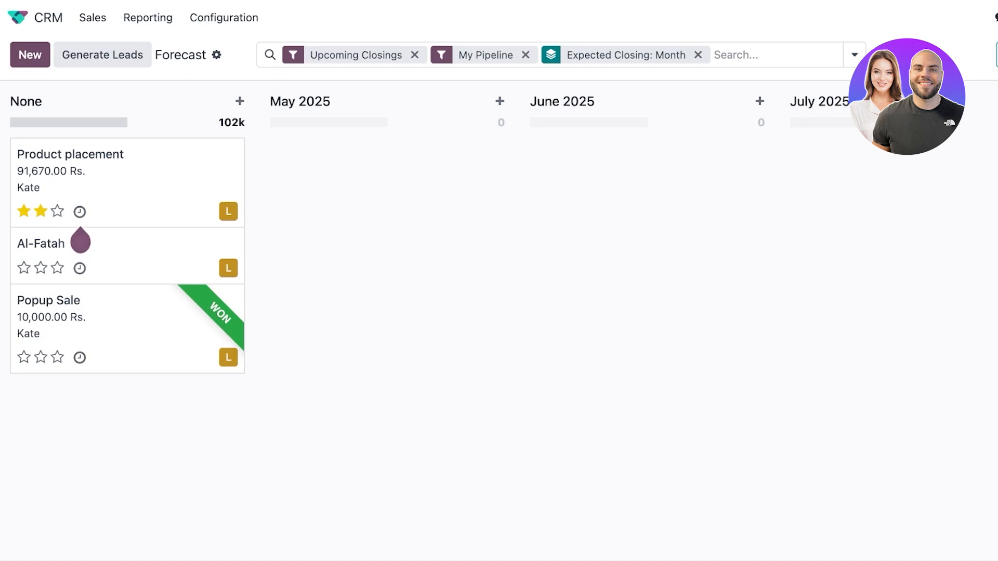
left_click(148, 18)
left_click(147, 91)
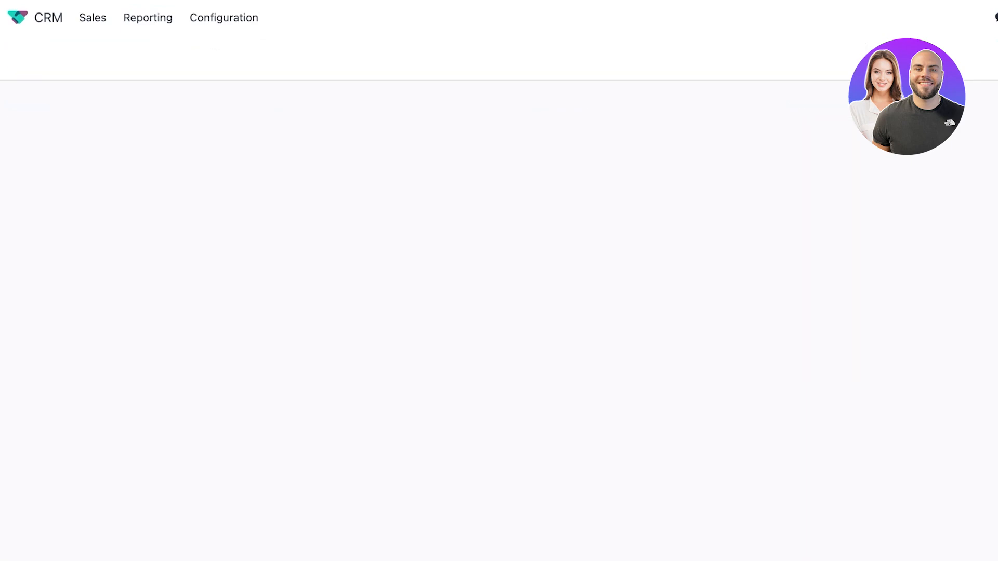
Switch to the Activities report, filtered to the trailing 12 months with no completed activities.
left_click(147, 17)
left_click(155, 112)
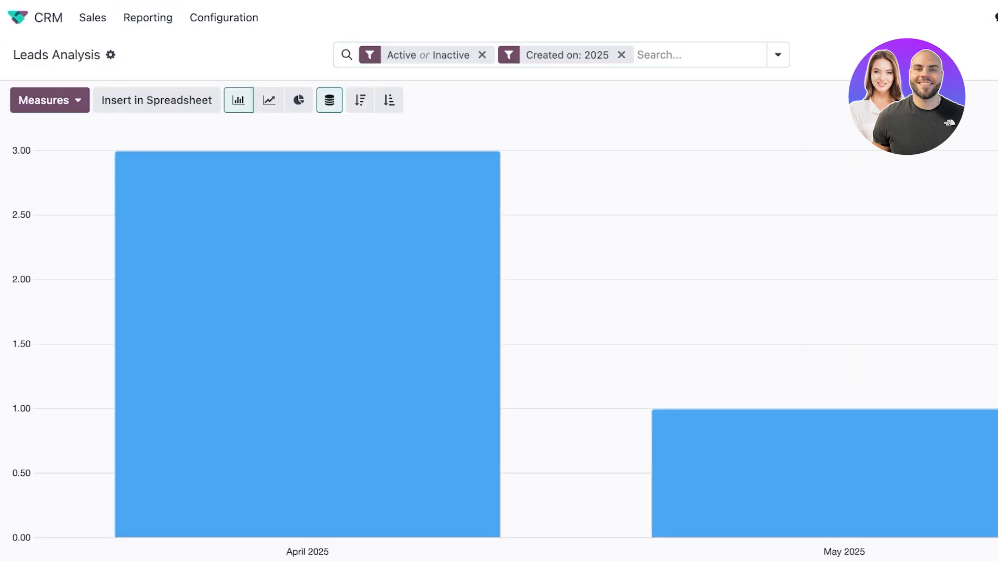
left_click(223, 18)
left_click(224, 18)
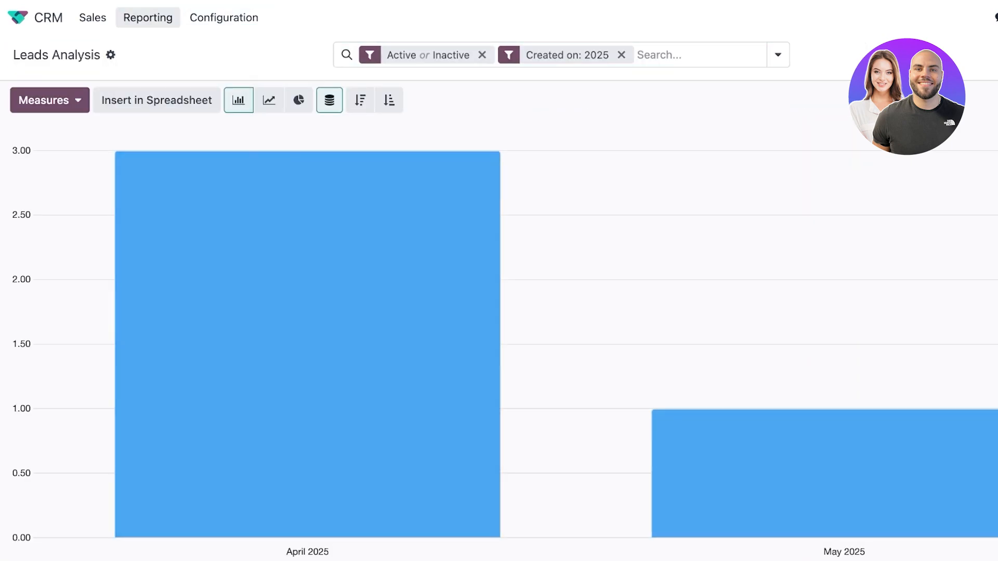
left_click(147, 18)
left_click(155, 111)
left_click(223, 18)
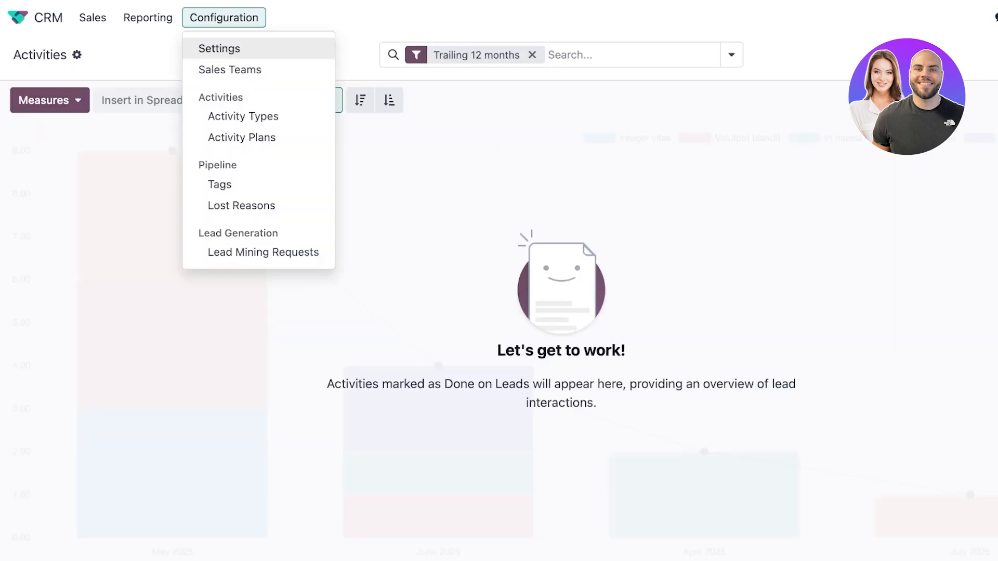
Open the CRM Settings page and dismiss Update Probabilities without applying it.
left_click(219, 49)
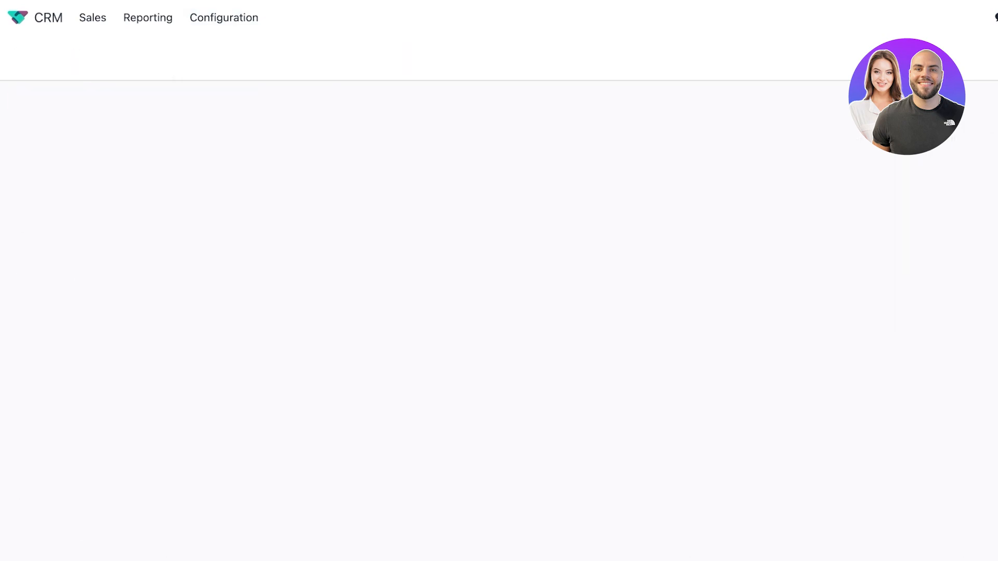
left_click(223, 17)
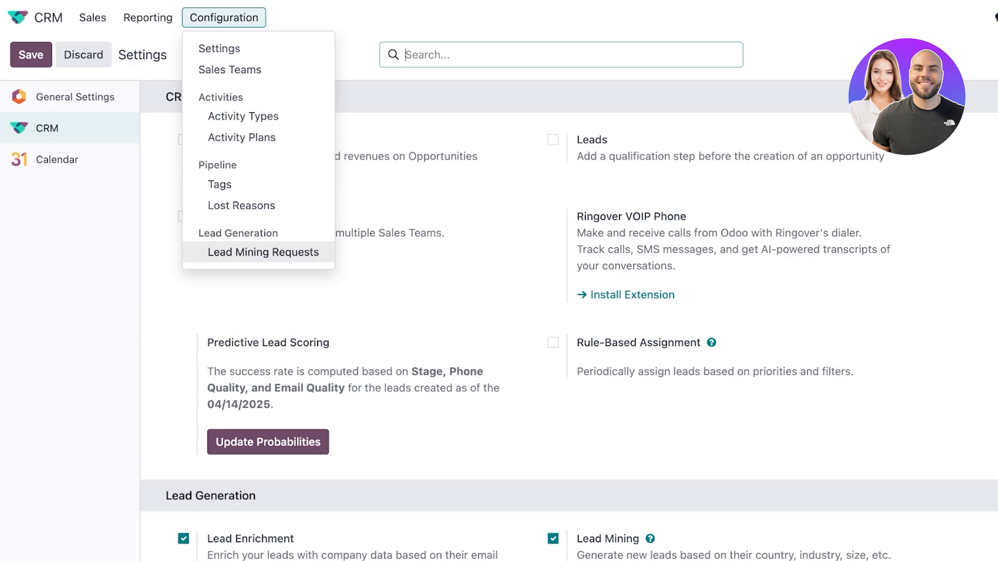
left_click(322, 301)
scroll(322, 302, "down", 5)
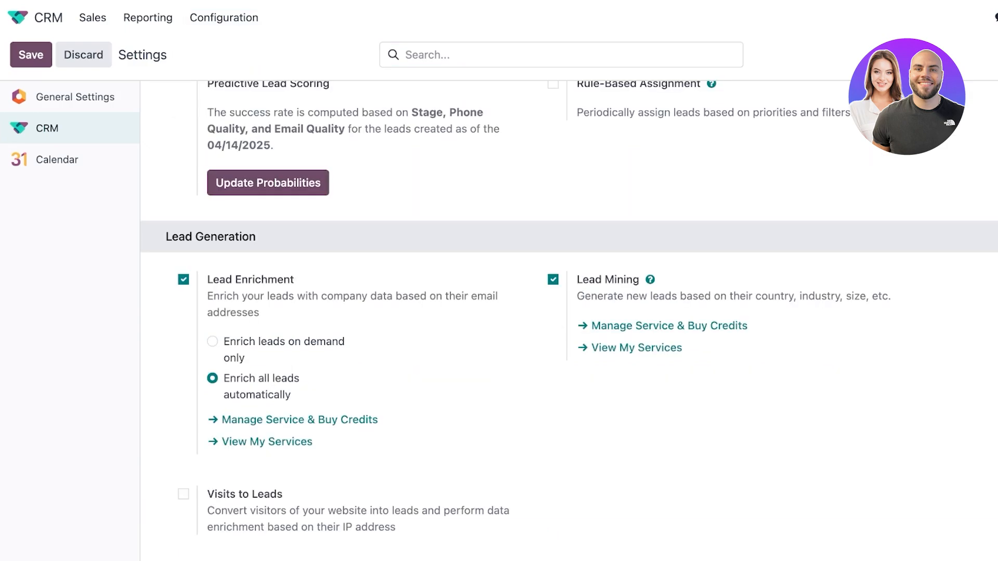
scroll(569, 321, "up", 5)
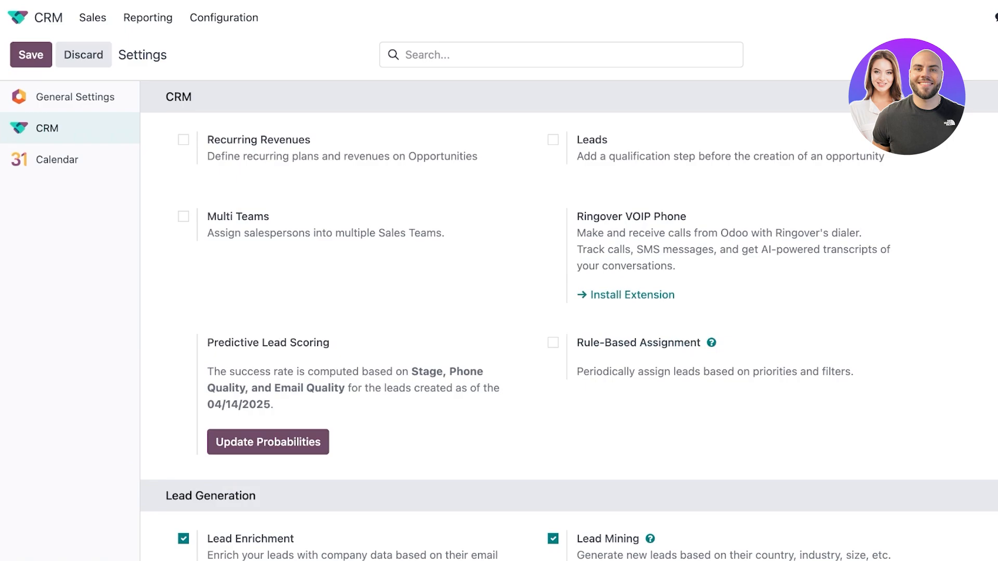
left_click(268, 442)
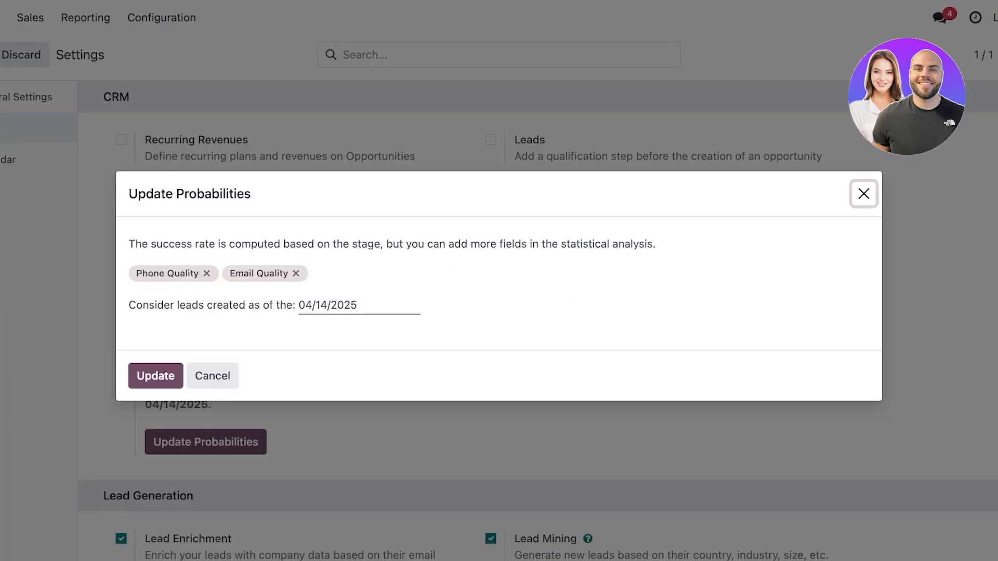
left_click(864, 193)
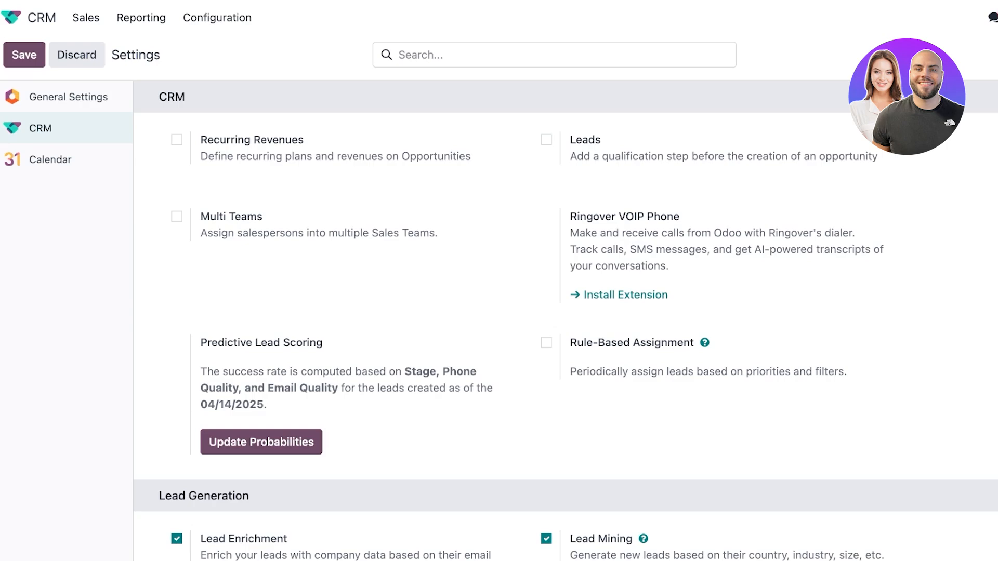
Leave the Leads option unchecked and save the settings through the Unsaved changes dialog.
left_click(545, 139)
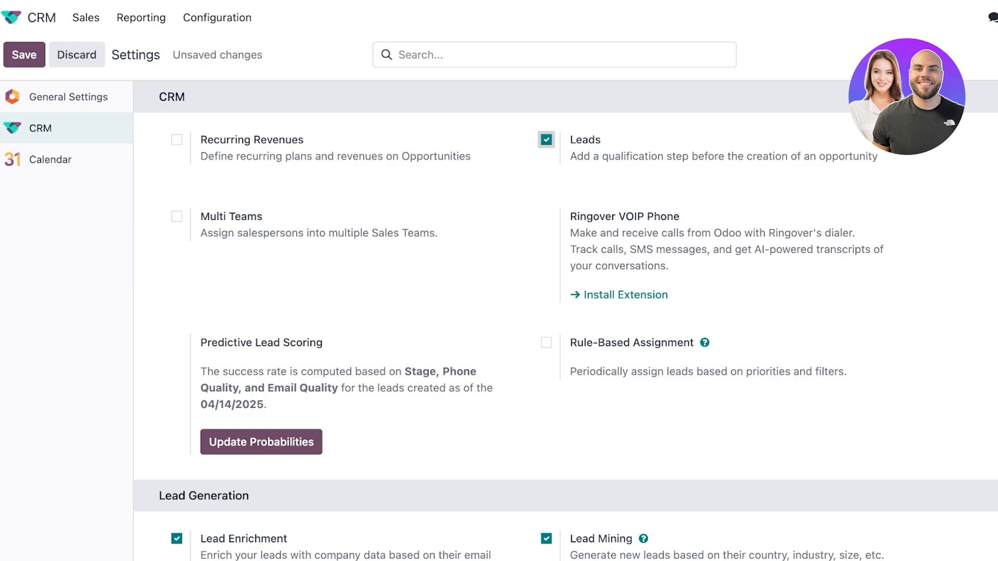
left_click(546, 139)
scroll(566, 312, "down", 5)
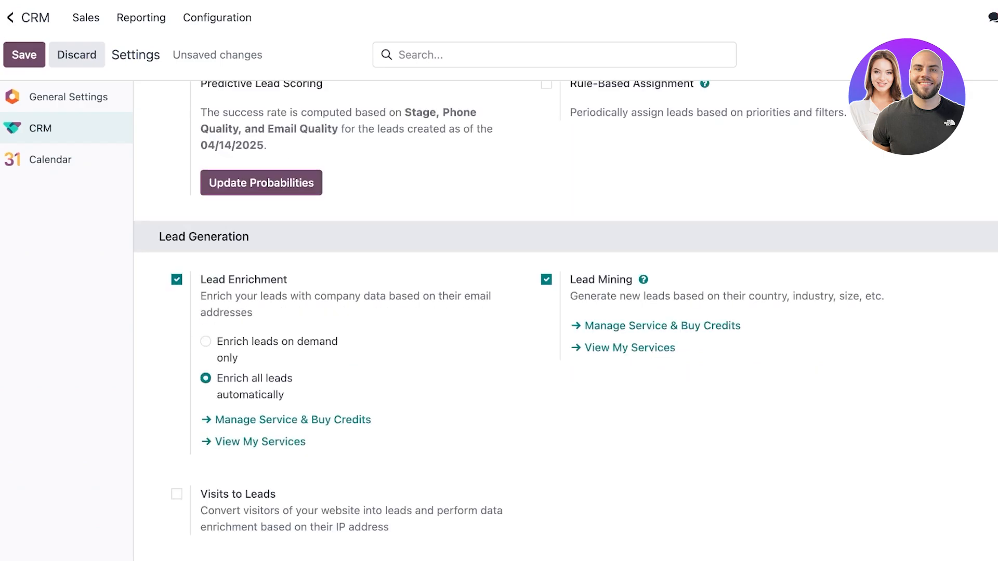
left_click(13, 17)
left_click(392, 330)
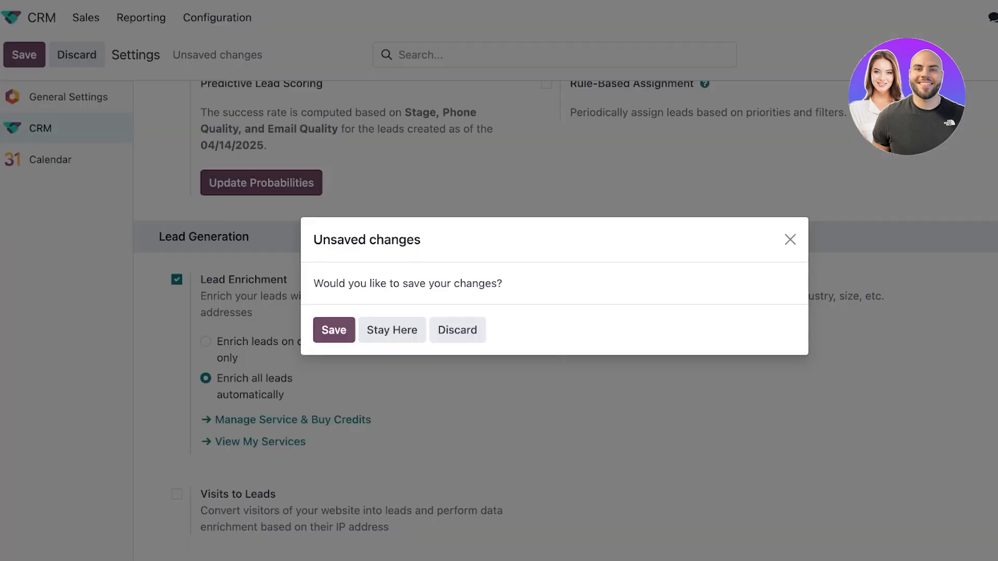
key("Return")
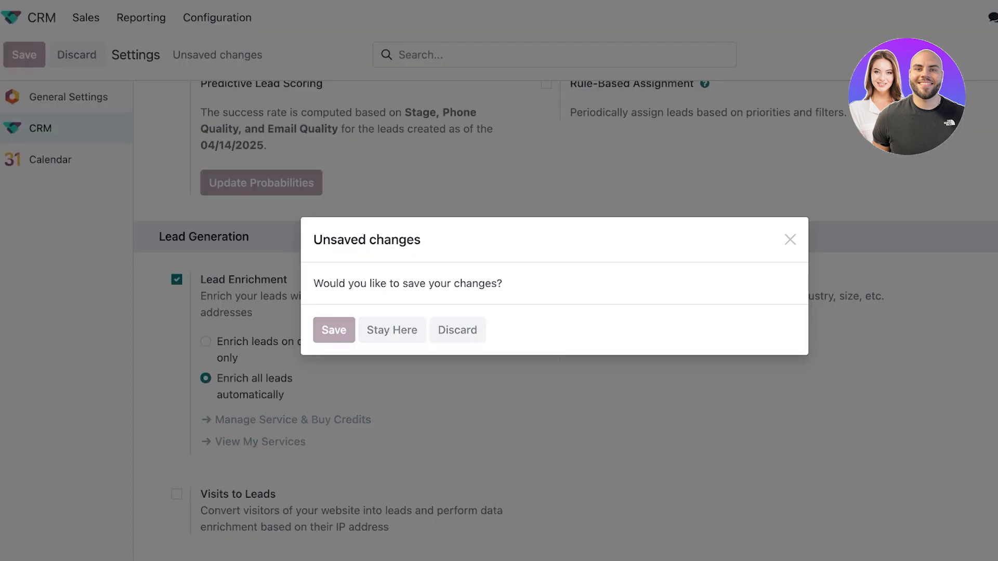
scroll(566, 309, "up", 1)
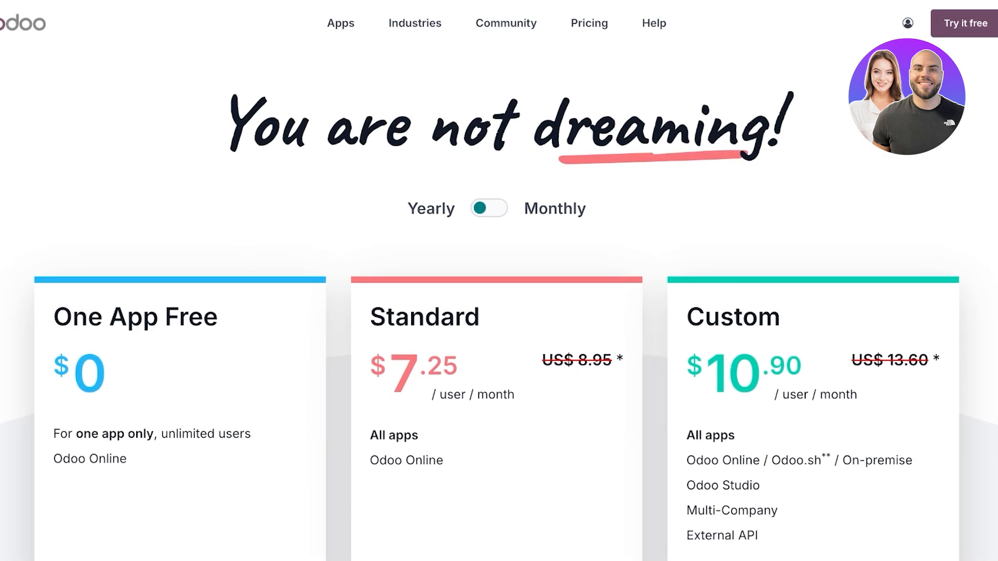
Review the Odoo pricing page and switch to Monthly billing: Standard $9.10, Custom $13.60 per user.
scroll(499, 312, "down", 2)
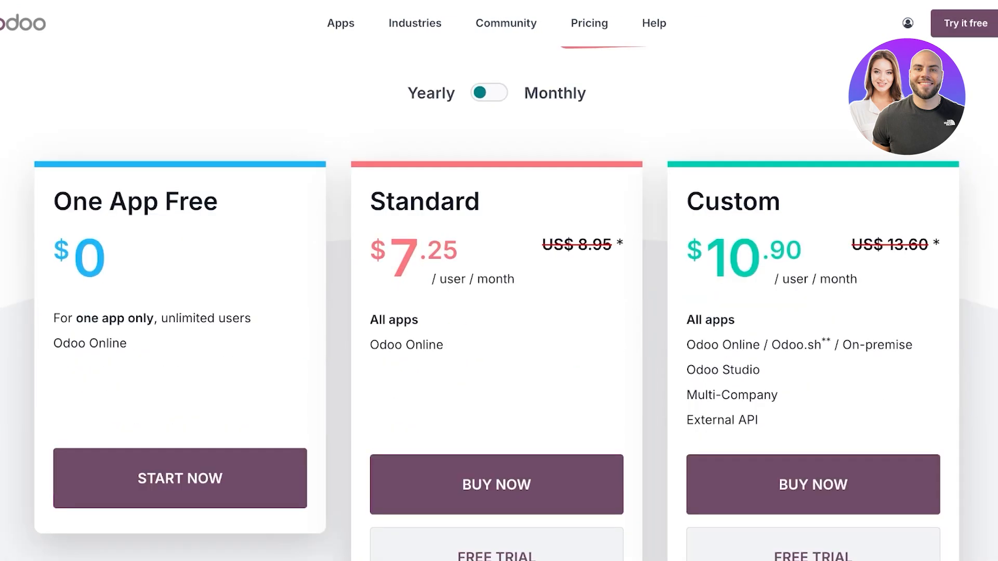
scroll(499, 312, "down", 3)
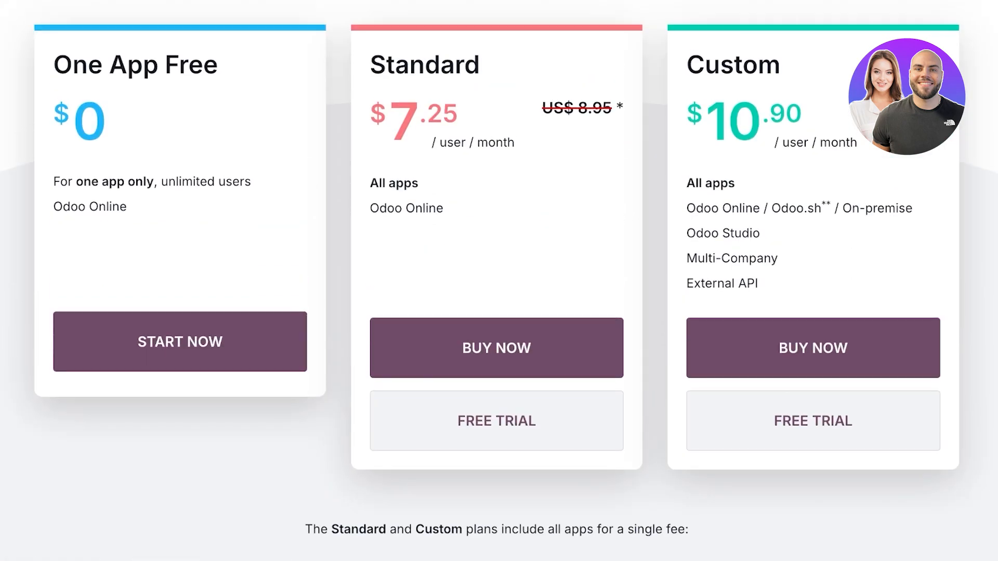
scroll(499, 281, "down", 15)
scroll(499, 281, "up", 8)
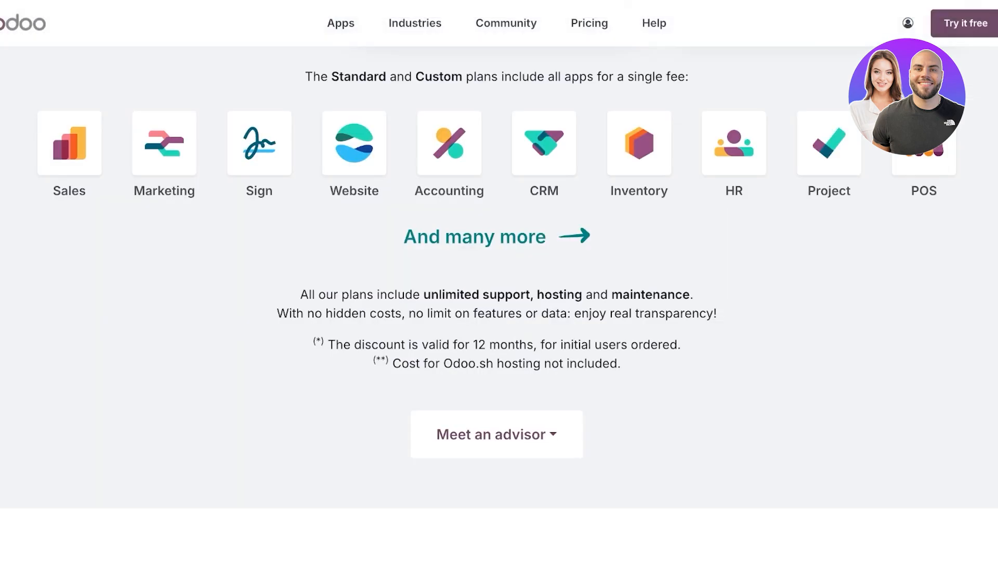
scroll(499, 281, "down", 15)
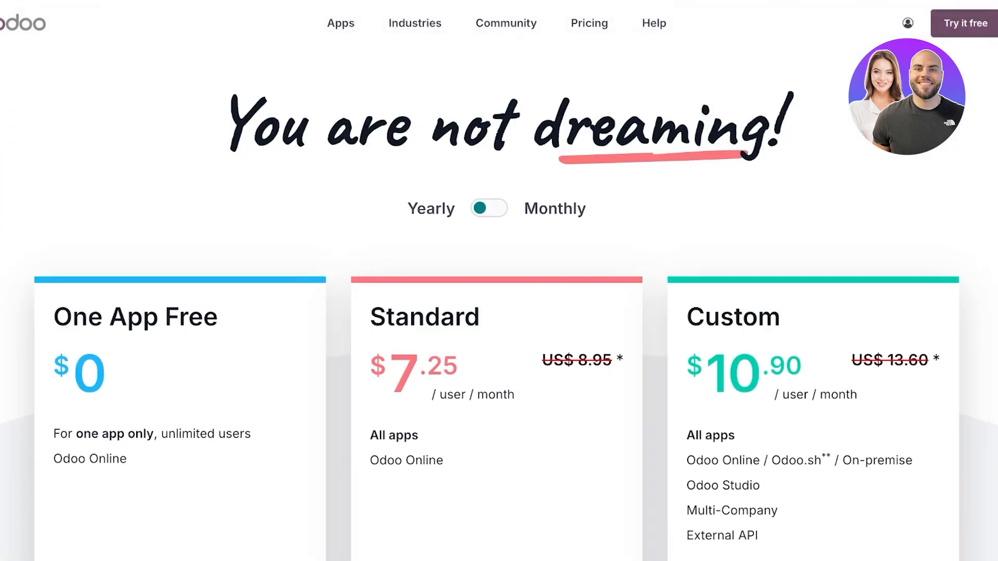
scroll(499, 312, "down", 3)
scroll(499, 280, "down", 1)
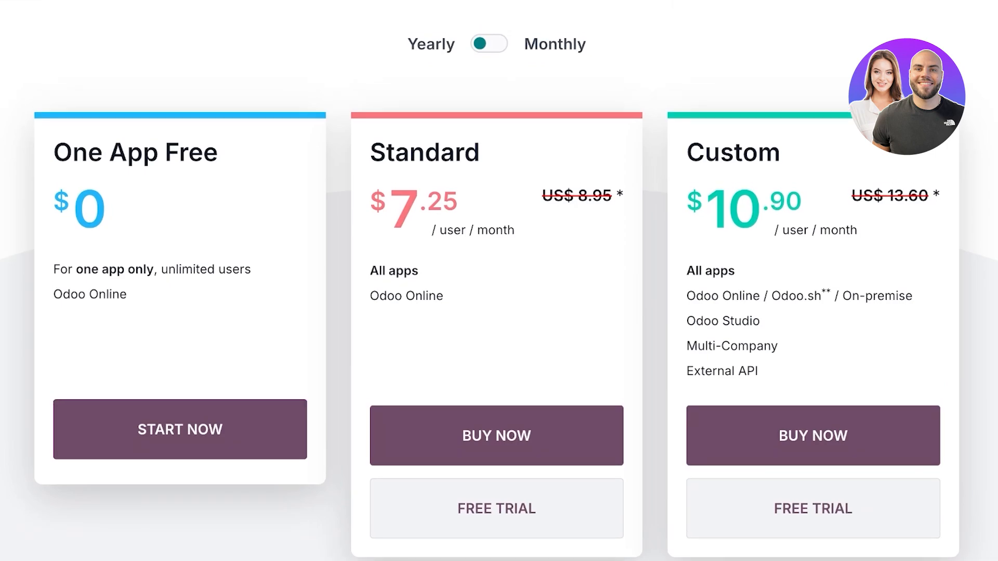
scroll(499, 281, "up", 1)
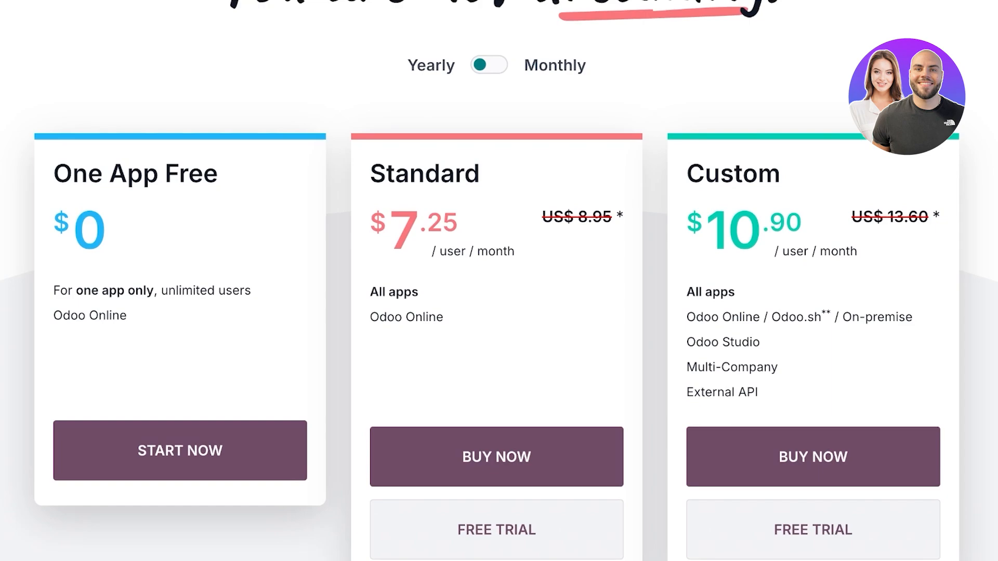
left_click(489, 65)
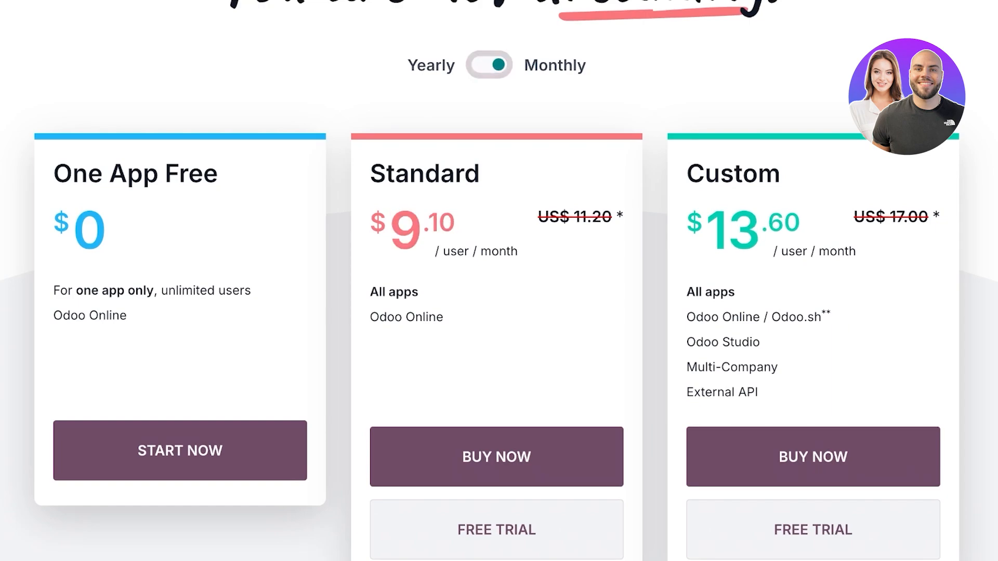